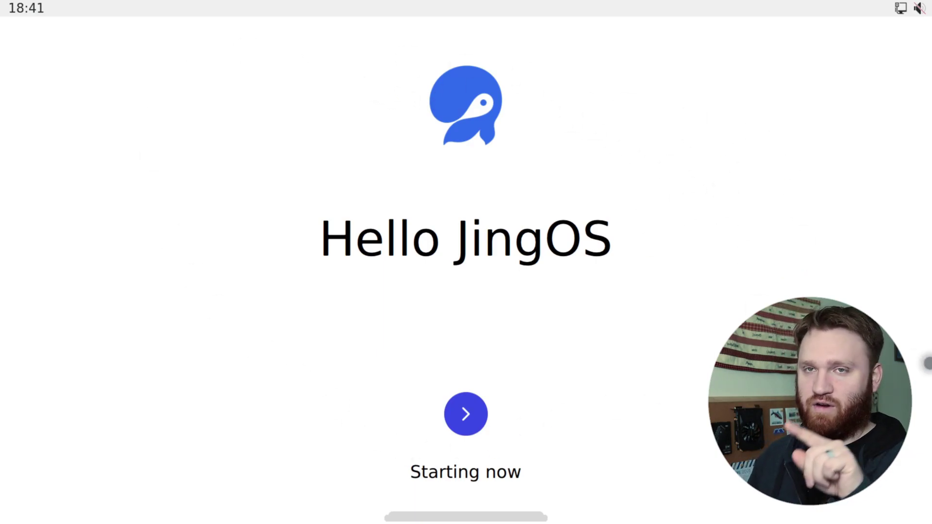
Start first-boot setup, keep the wired connection, and tick 'I have read and agree'.
{"action": "left_click", "coordinate": [465, 414]}
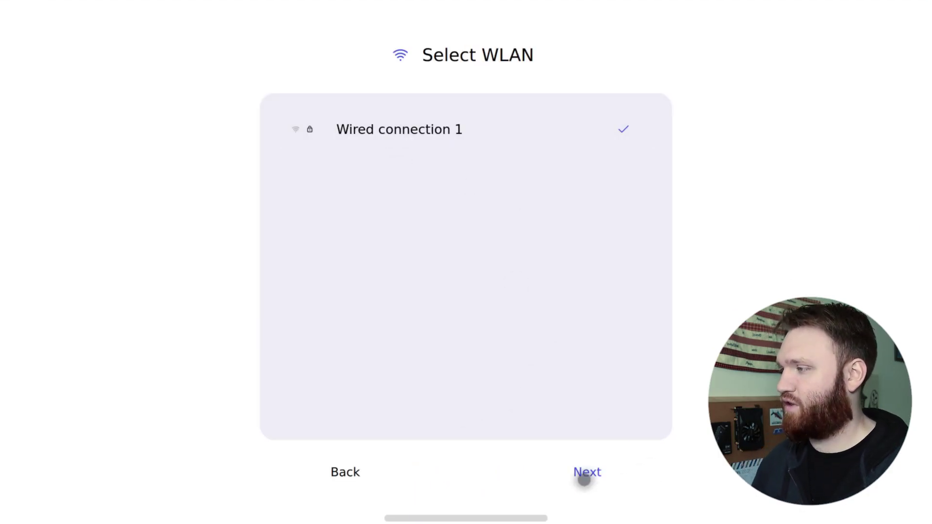
{"action": "left_click", "coordinate": [585, 473]}
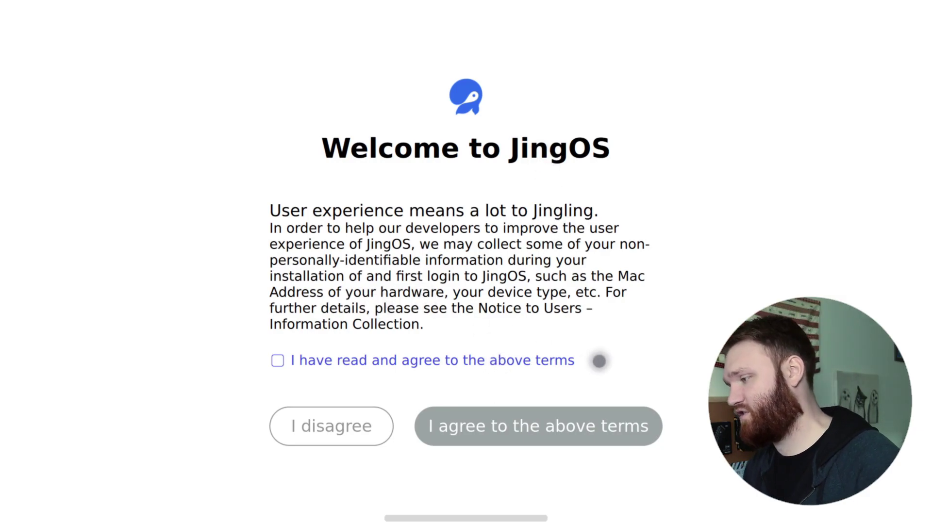
{"action": "left_click", "coordinate": [387, 346]}
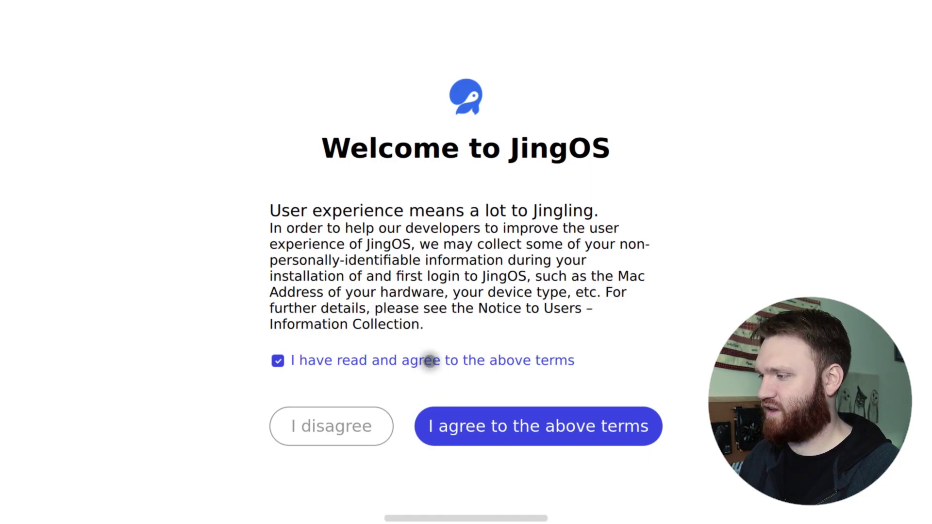
Read through the full legal provisions notice and close it.
{"action": "left_click", "coordinate": [429, 361]}
{"action": "scroll", "coordinate": [431, 340], "scroll_direction": "down", "scroll_amount": 3}
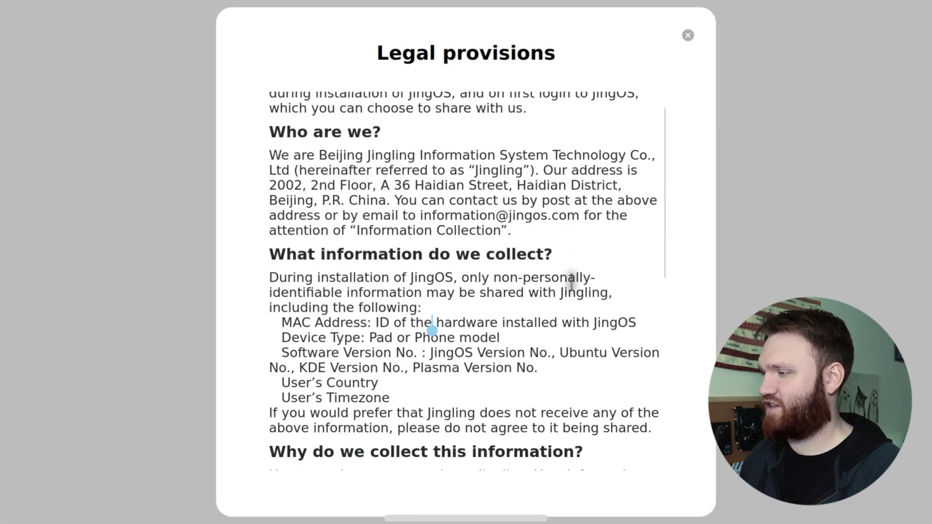
{"action": "scroll", "coordinate": [439, 327], "scroll_direction": "down", "scroll_amount": 1}
{"action": "scroll", "coordinate": [454, 320], "scroll_direction": "up", "scroll_amount": 2}
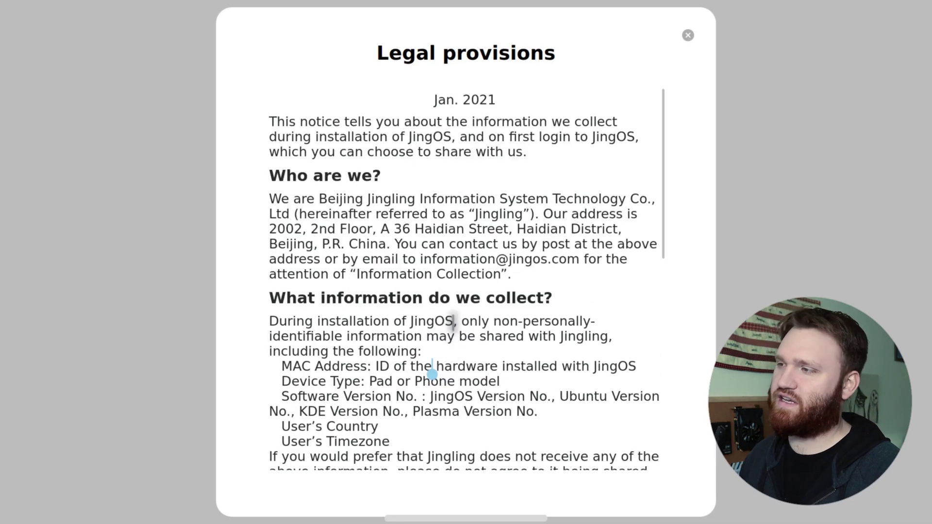
{"action": "left_click", "coordinate": [270, 199]}
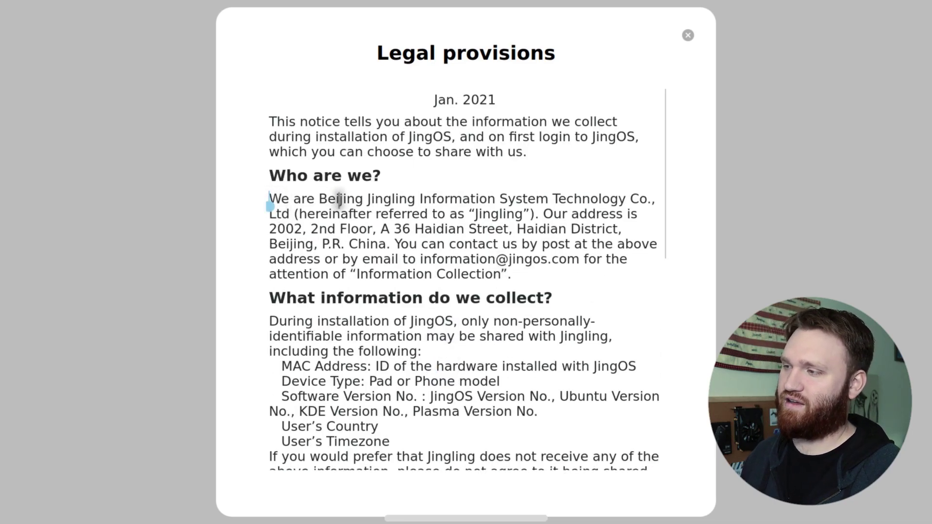
{"action": "left_click", "coordinate": [362, 199]}
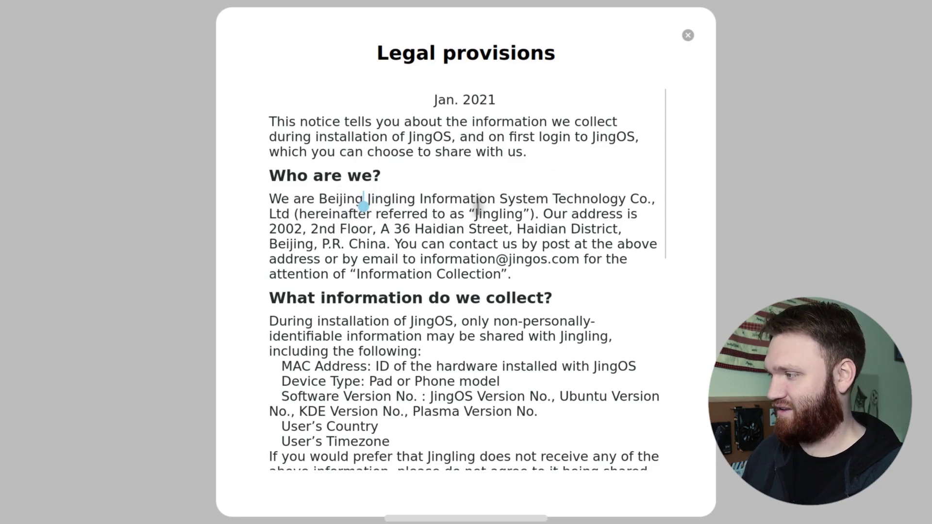
{"action": "scroll", "coordinate": [327, 238], "scroll_direction": "down", "scroll_amount": 1}
{"action": "scroll", "coordinate": [329, 239], "scroll_direction": "down", "scroll_amount": 3}
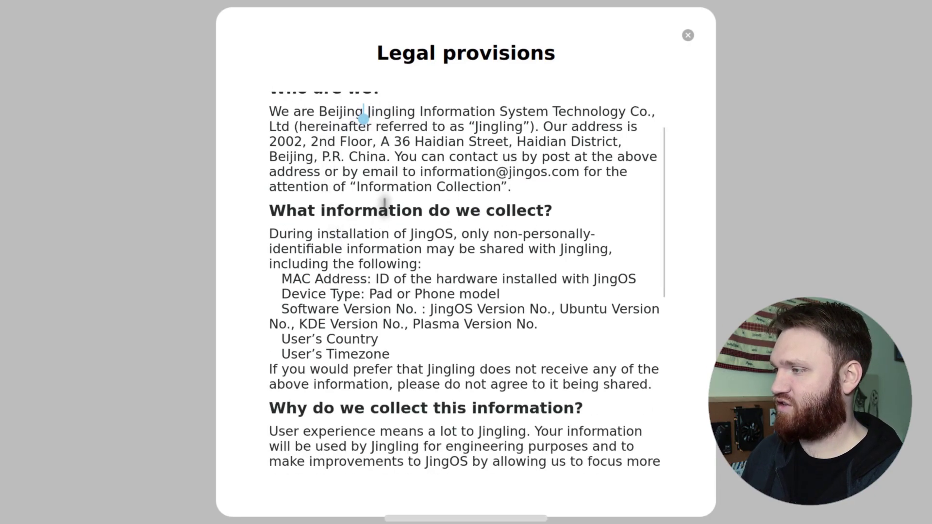
{"action": "scroll", "coordinate": [311, 227], "scroll_direction": "down", "scroll_amount": 2}
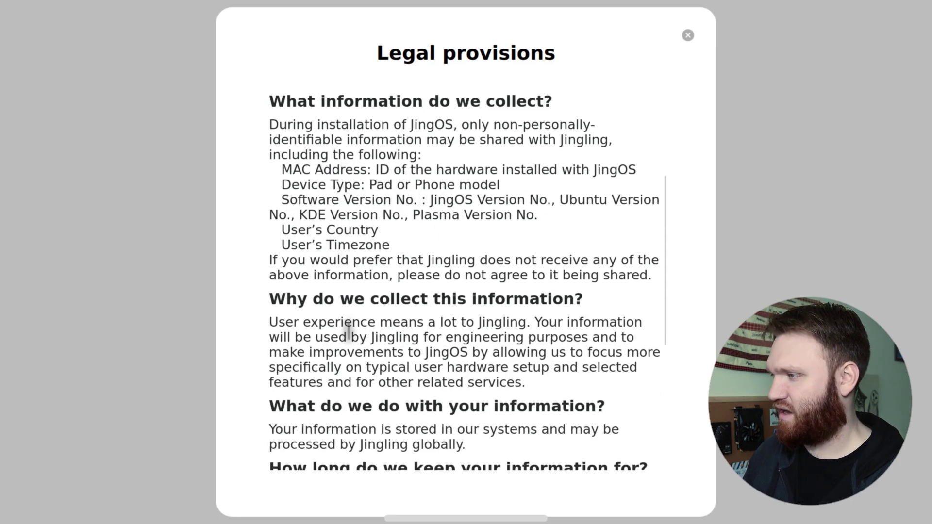
{"action": "scroll", "coordinate": [361, 290], "scroll_direction": "down", "scroll_amount": 3}
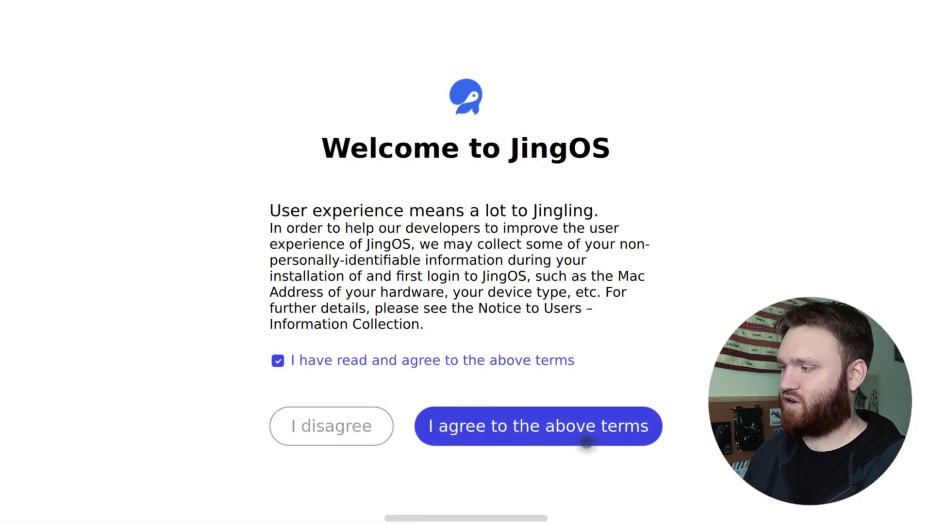
Accept the terms and tap Get started to reach the JingOS home screen.
{"action": "left_click", "coordinate": [547, 431]}
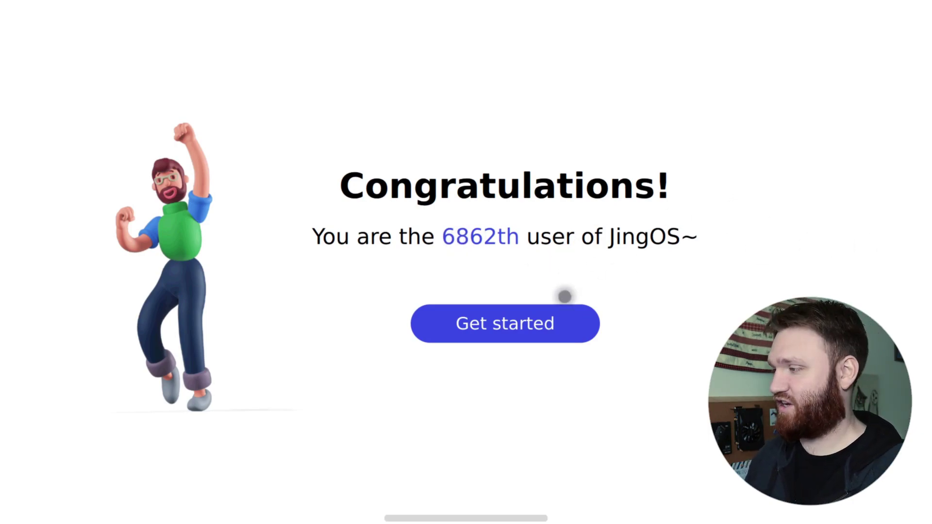
{"action": "left_click", "coordinate": [505, 325]}
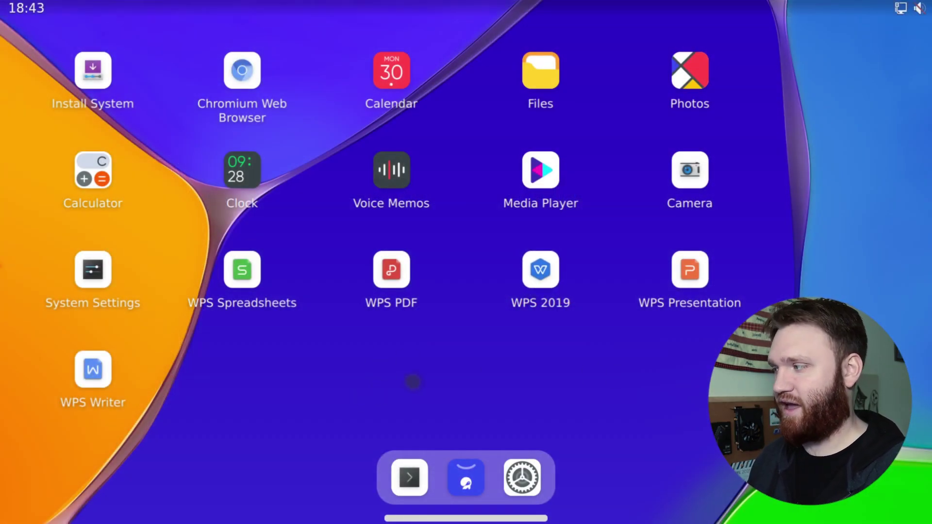
{"action": "scroll", "coordinate": [651, 372], "scroll_direction": "down", "scroll_amount": 2}
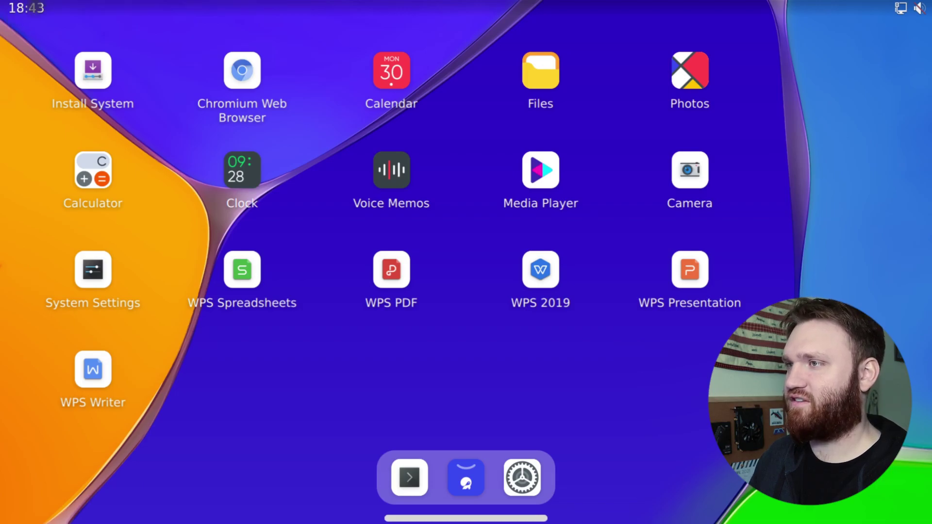
Check the Notification Center, dismiss it, then pull down the quick settings panel.
{"action": "left_click_drag", "start_coordinate": [42, 5], "coordinate": [72, 477]}
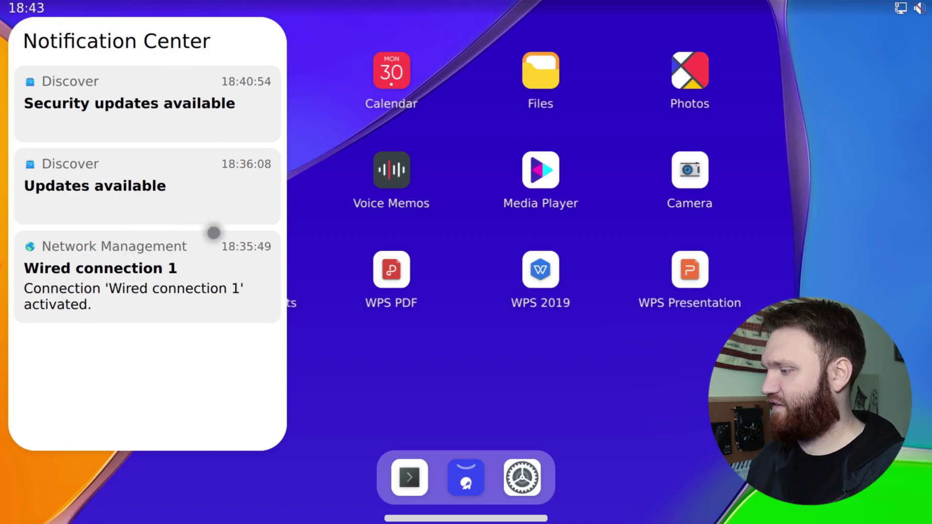
{"action": "left_click_drag", "start_coordinate": [337, 437], "coordinate": [220, 343]}
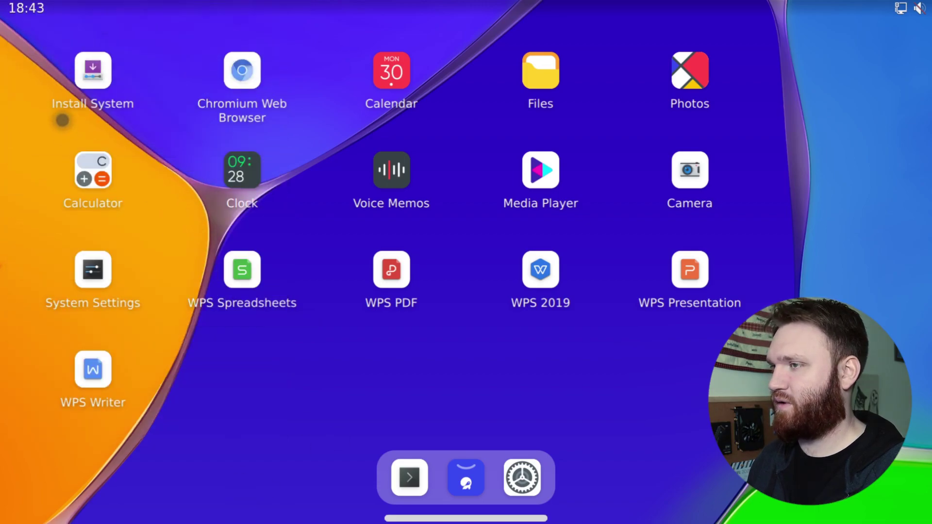
{"action": "left_click_drag", "start_coordinate": [903, 7], "coordinate": [902, 195]}
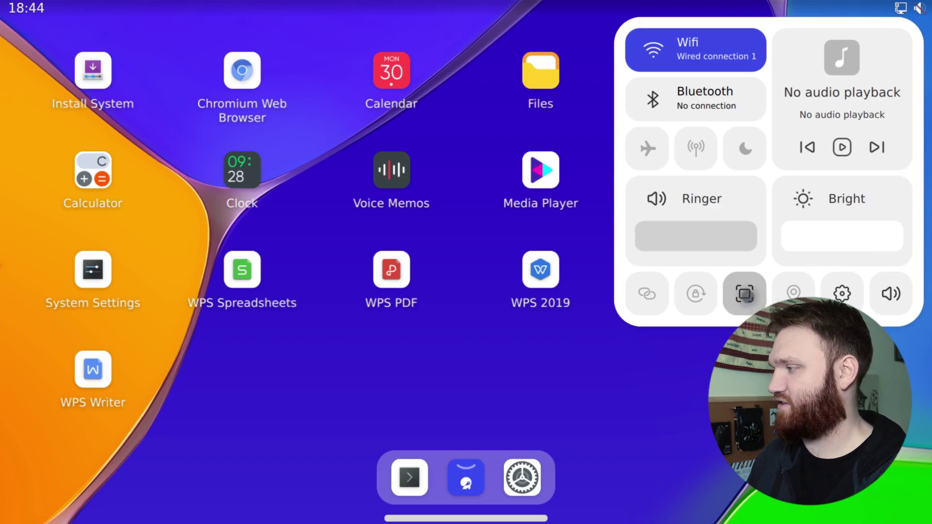
Screenshot the home screen, close the Screenshot notice, and launch Install System.
{"action": "left_click", "coordinate": [744, 293]}
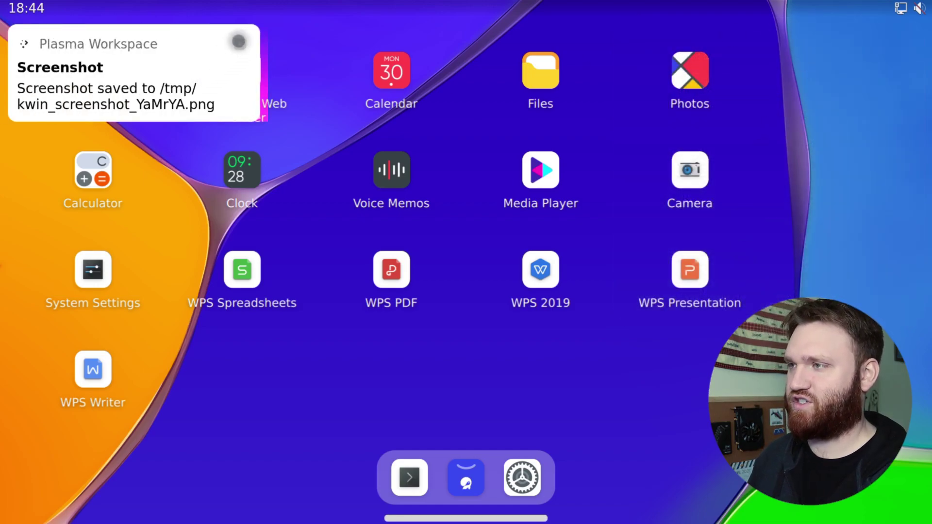
{"action": "left_click", "coordinate": [239, 41]}
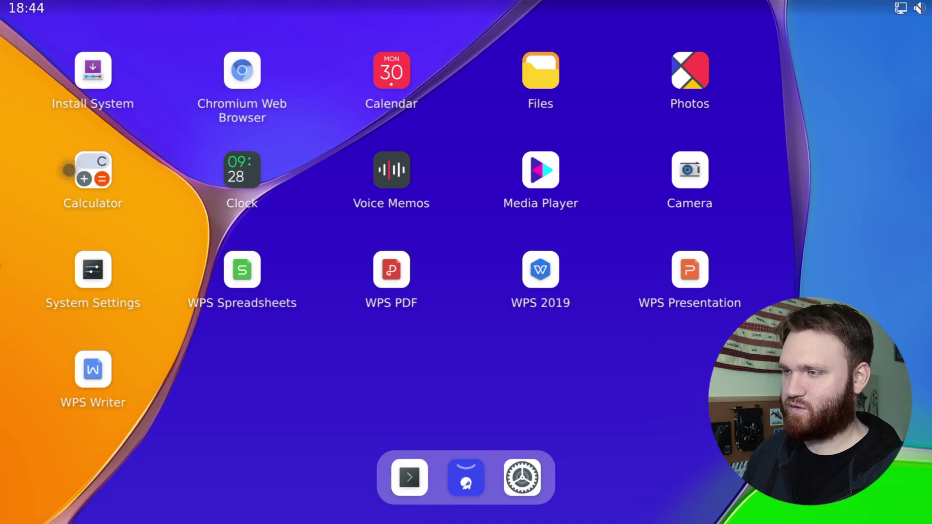
{"action": "left_click", "coordinate": [92, 69]}
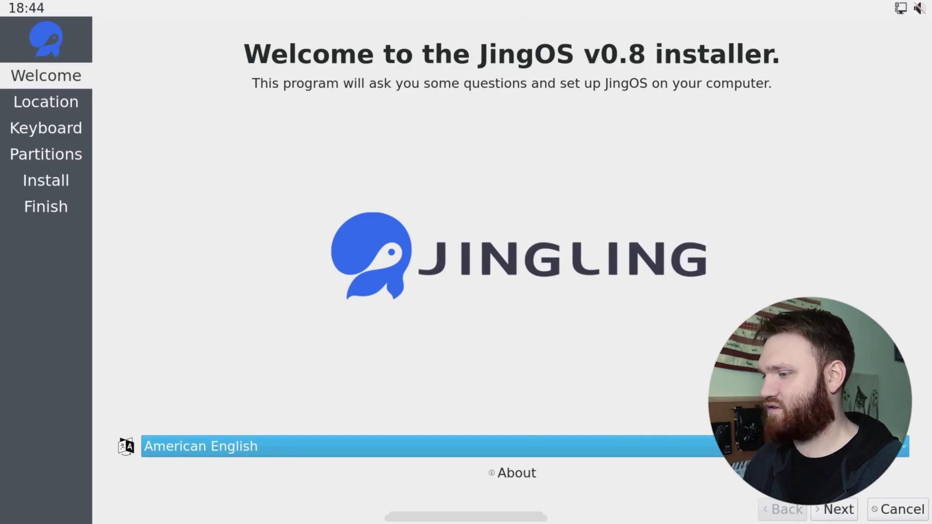
Change the installer language from American English to British English (United Kingdom).
{"action": "left_click", "coordinate": [581, 446]}
{"action": "left_click", "coordinate": [581, 395]}
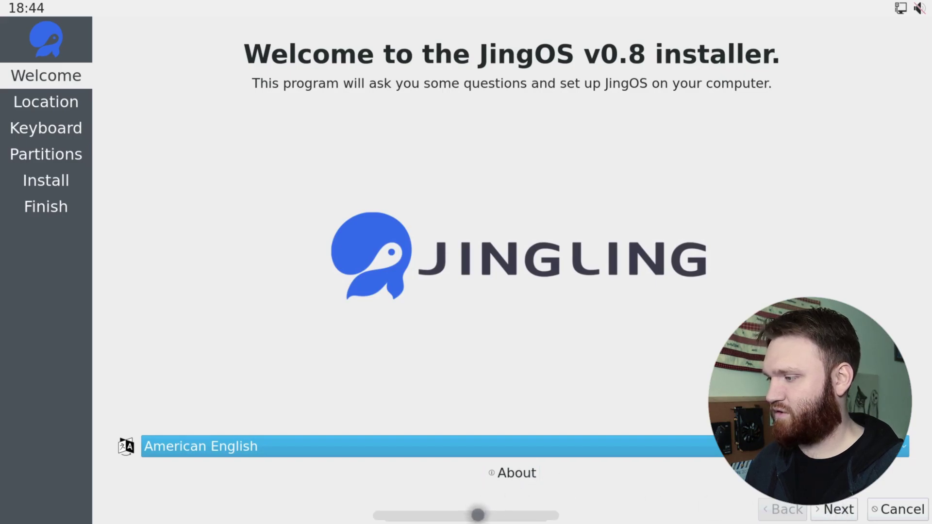
{"action": "left_click", "coordinate": [447, 446]}
{"action": "left_click", "coordinate": [195, 422]}
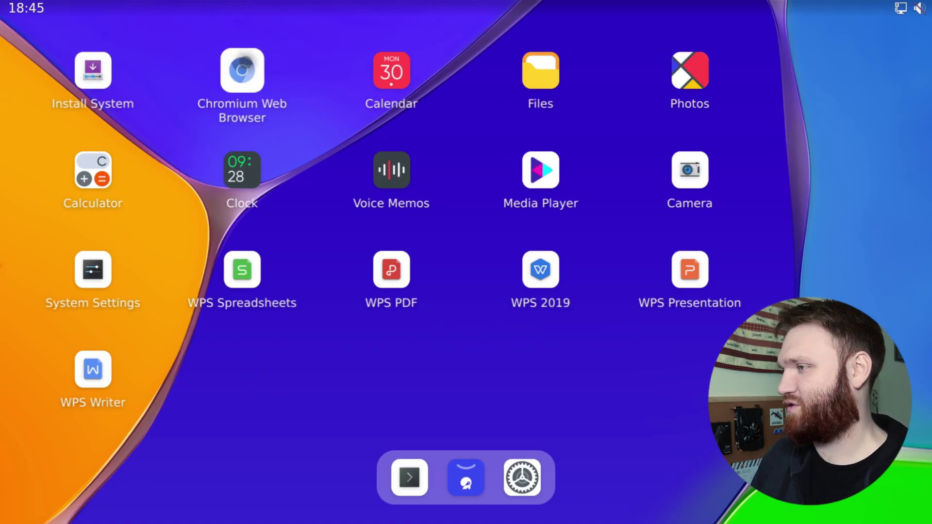
Open Chromium to a Google new-tab page and dismiss the missing API keys warning.
{"action": "left_click", "coordinate": [237, 66]}
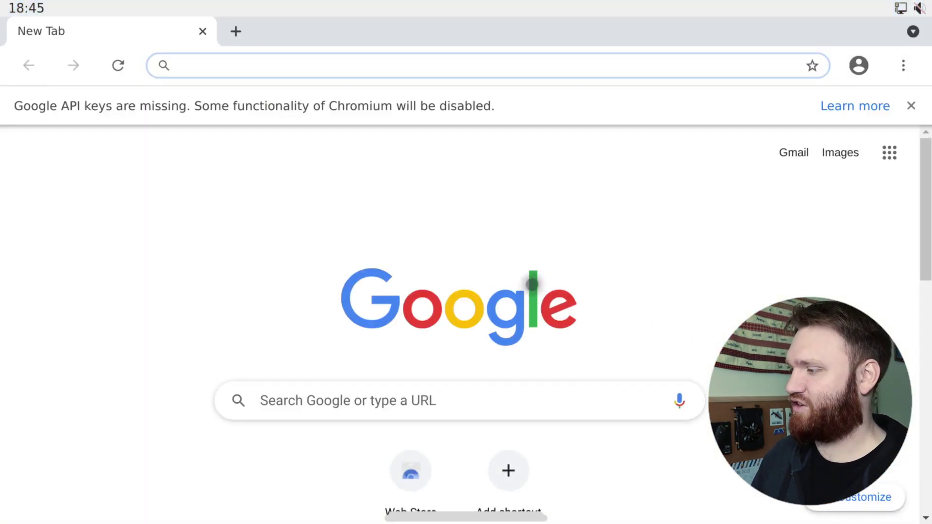
{"action": "scroll", "coordinate": [628, 258], "scroll_direction": "down", "scroll_amount": 5}
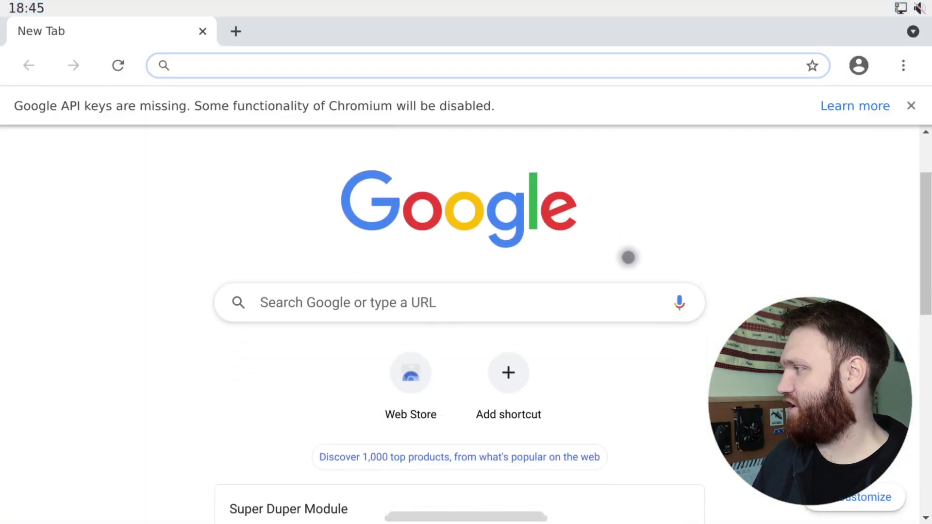
{"action": "left_click", "coordinate": [915, 105]}
{"action": "scroll", "coordinate": [720, 243], "scroll_direction": "down", "scroll_amount": 6}
{"action": "scroll", "coordinate": [726, 261], "scroll_direction": "up", "scroll_amount": 10}
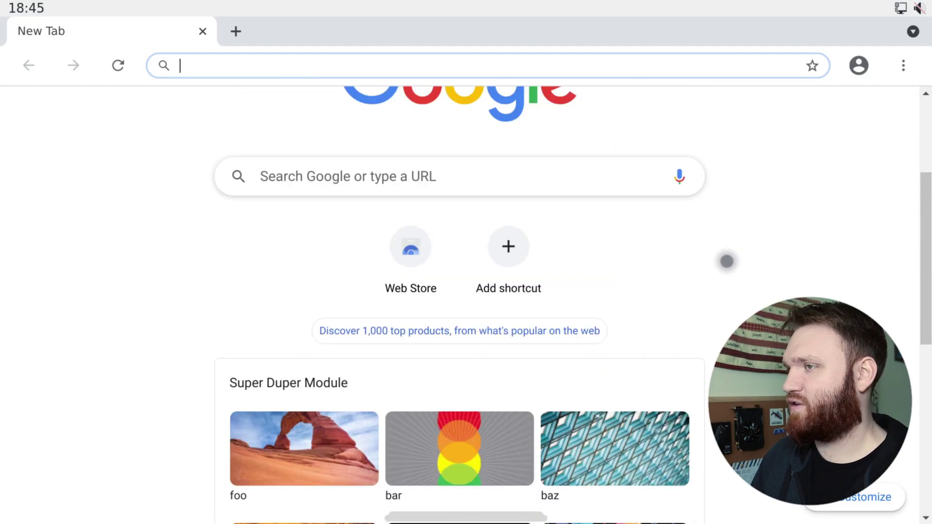
Look at the three-dot menu and tab search list, then return home.
{"action": "left_click", "coordinate": [904, 64]}
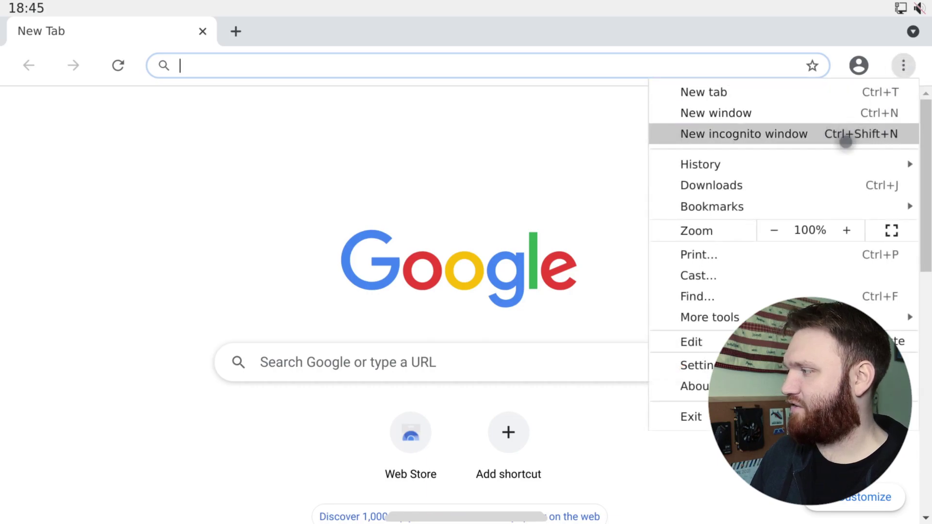
{"action": "left_click", "coordinate": [765, 83]}
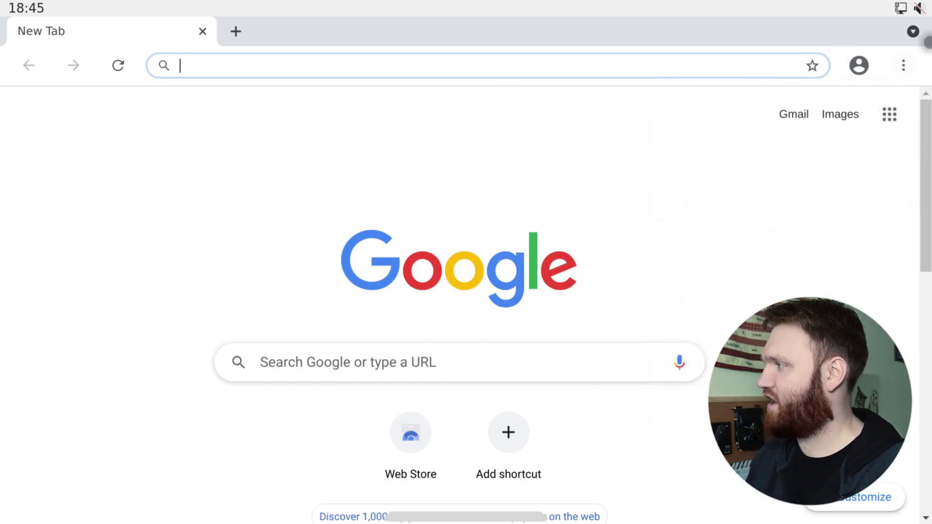
{"action": "left_click", "coordinate": [913, 31]}
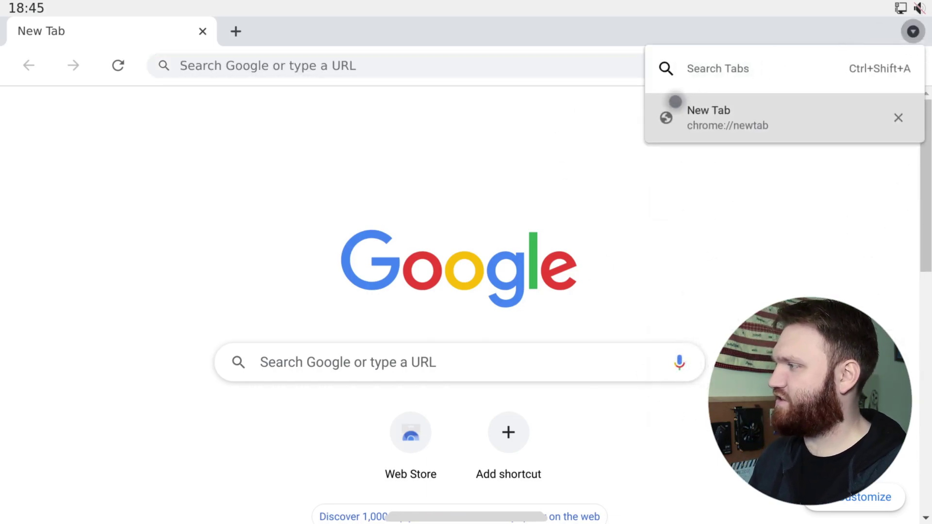
{"action": "left_click", "coordinate": [291, 140]}
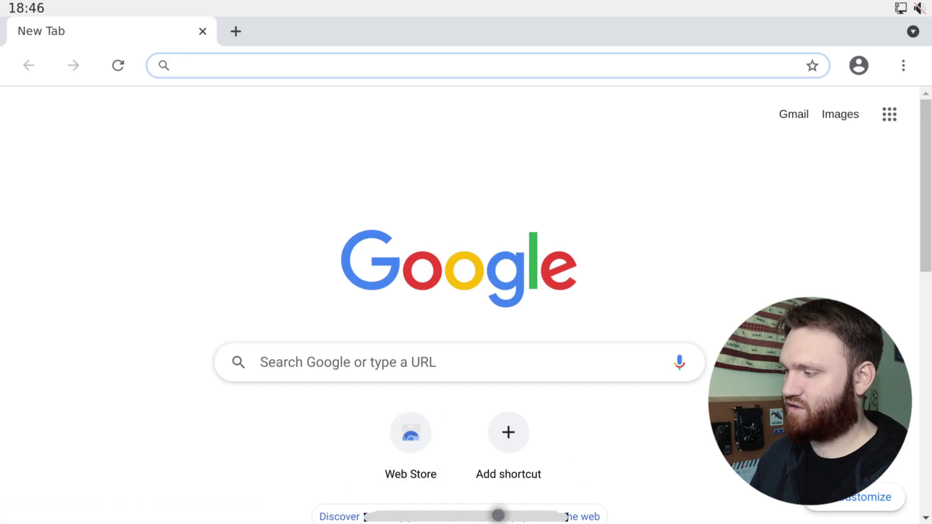
{"action": "left_click_drag", "start_coordinate": [497, 513], "coordinate": [551, 402]}
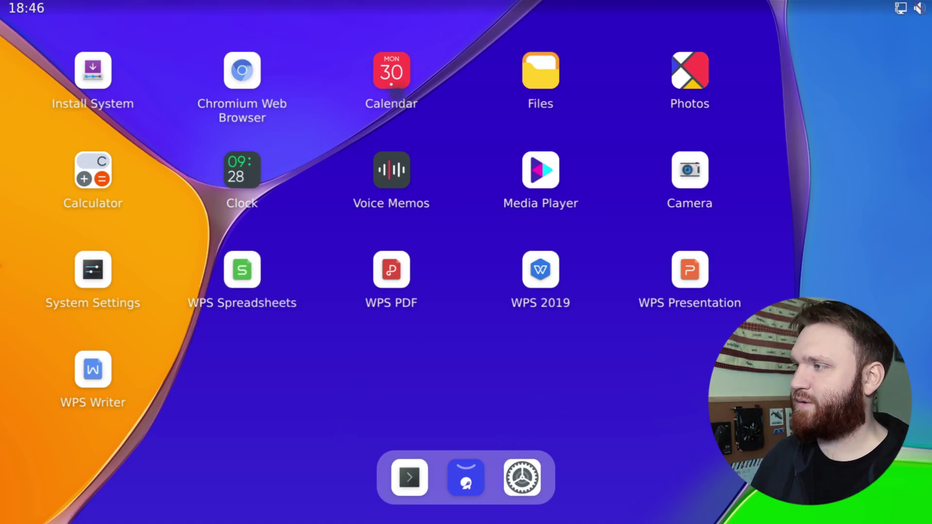
Page Calendar from April to July 2021, open the New event form, then go home.
{"action": "left_click", "coordinate": [393, 82]}
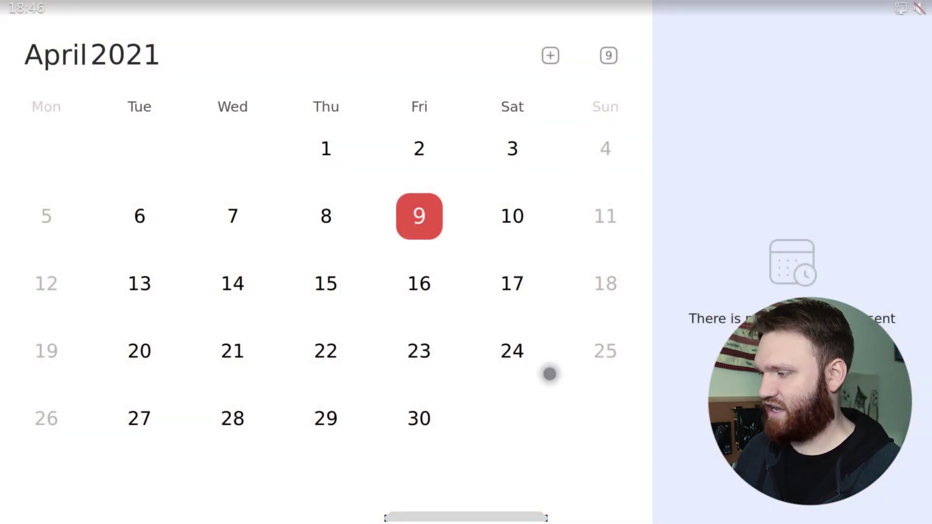
{"action": "scroll", "coordinate": [549, 374], "scroll_direction": "down", "scroll_amount": 1}
{"action": "scroll", "coordinate": [566, 406], "scroll_direction": "up", "scroll_amount": 1}
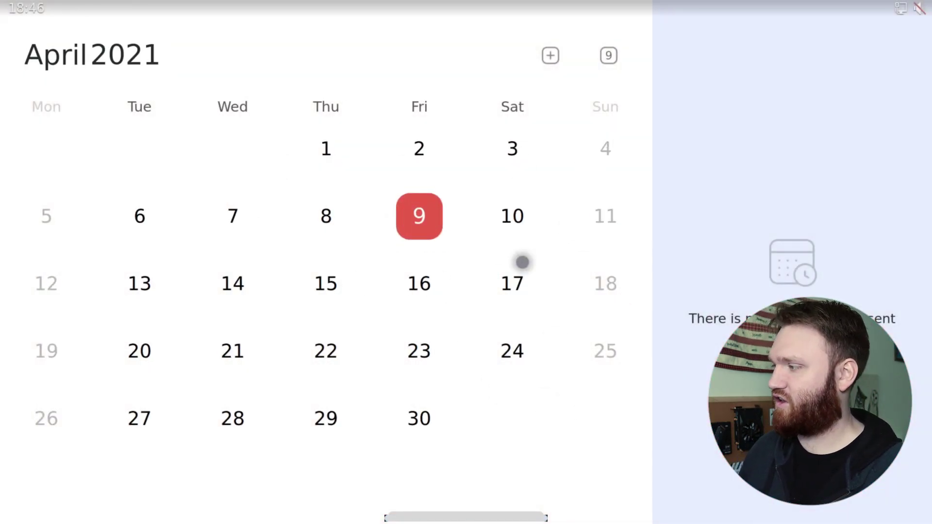
{"action": "scroll", "coordinate": [523, 262], "scroll_direction": "down", "scroll_amount": 2}
{"action": "scroll", "coordinate": [402, 268], "scroll_direction": "down", "scroll_amount": 1}
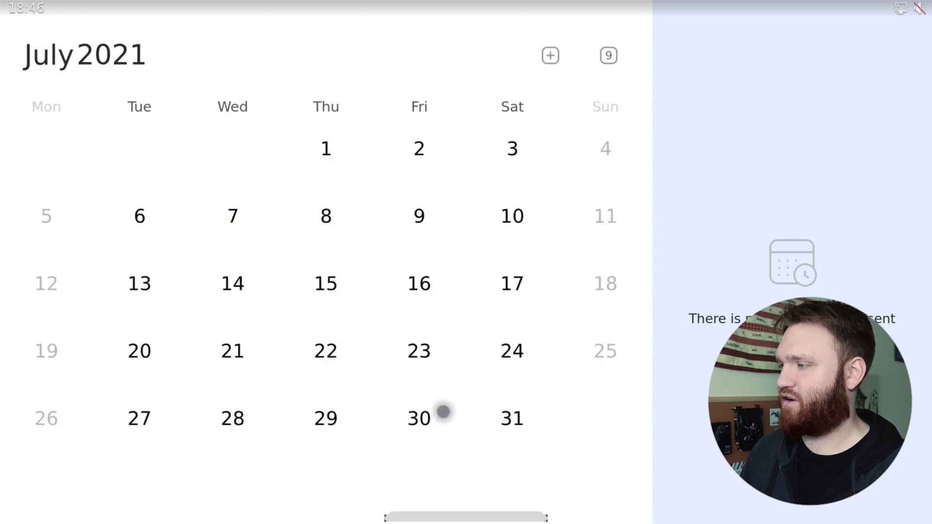
{"action": "scroll", "coordinate": [445, 382], "scroll_direction": "down", "scroll_amount": 1}
{"action": "scroll", "coordinate": [451, 303], "scroll_direction": "up", "scroll_amount": 1}
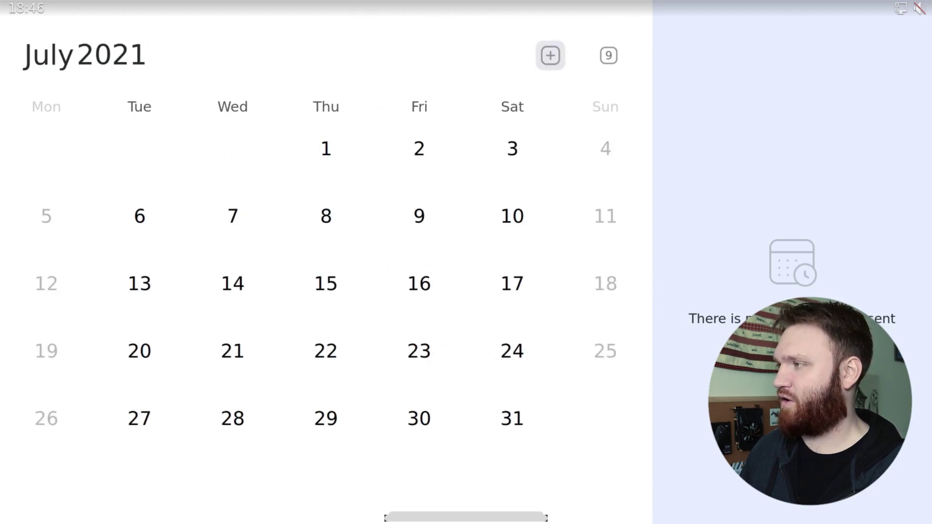
{"action": "left_click", "coordinate": [550, 55]}
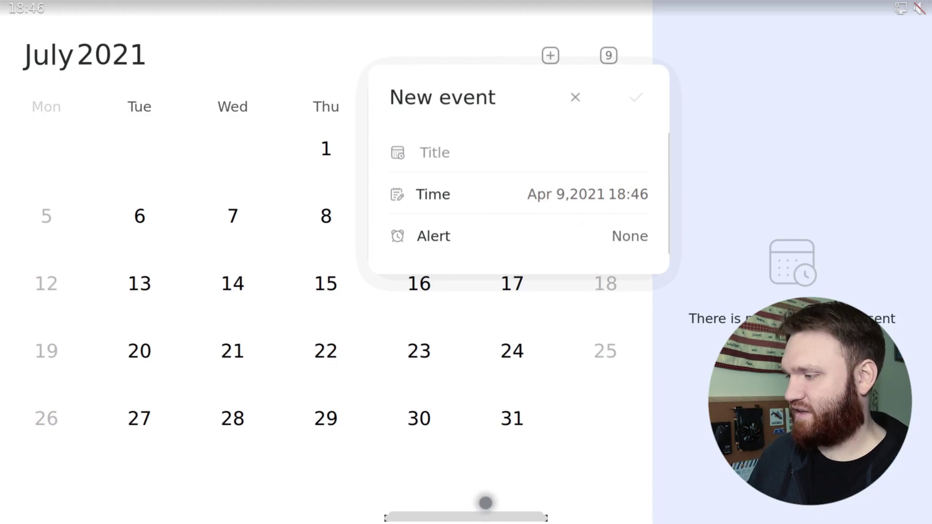
{"action": "left_click_drag", "start_coordinate": [452, 515], "coordinate": [618, 330]}
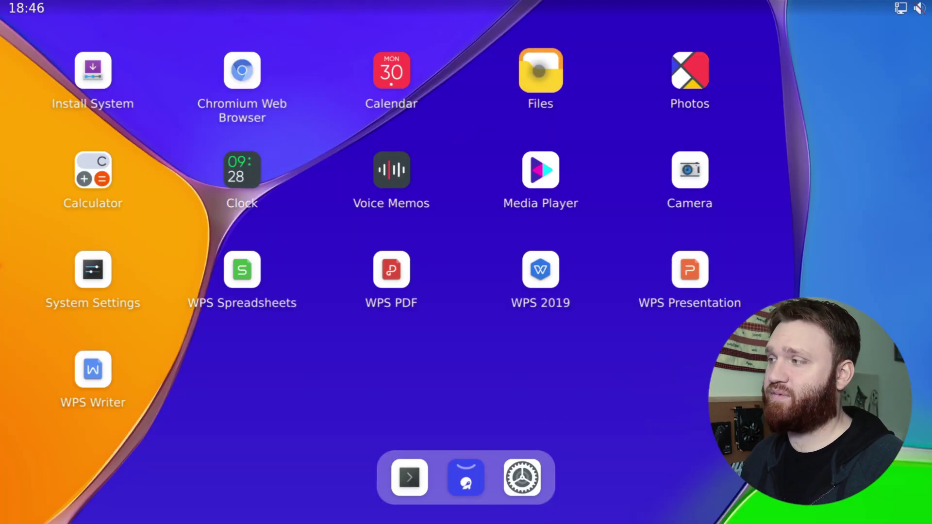
Open Files and browse its Document and Picture categories.
{"action": "left_click", "coordinate": [539, 70]}
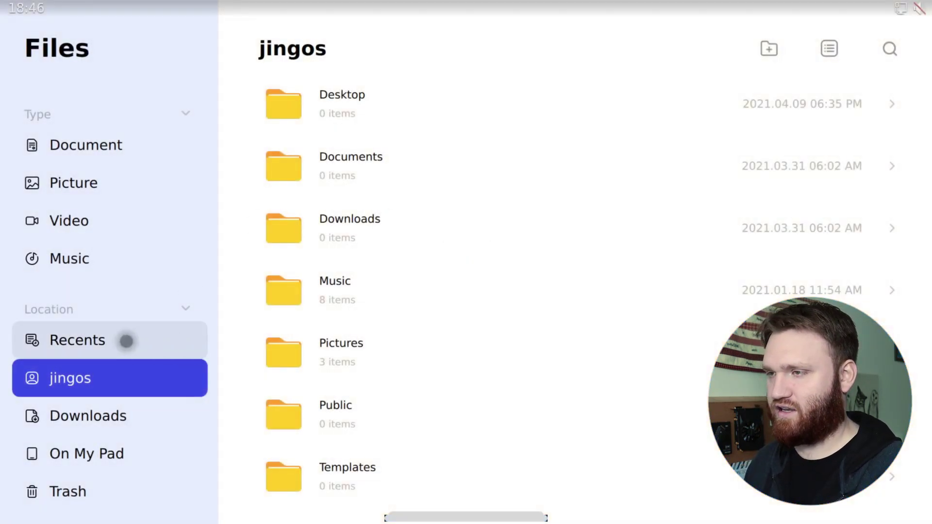
{"action": "scroll", "coordinate": [341, 250], "scroll_direction": "down", "scroll_amount": 2}
{"action": "scroll", "coordinate": [341, 250], "scroll_direction": "up", "scroll_amount": 2}
{"action": "left_click", "coordinate": [158, 154]}
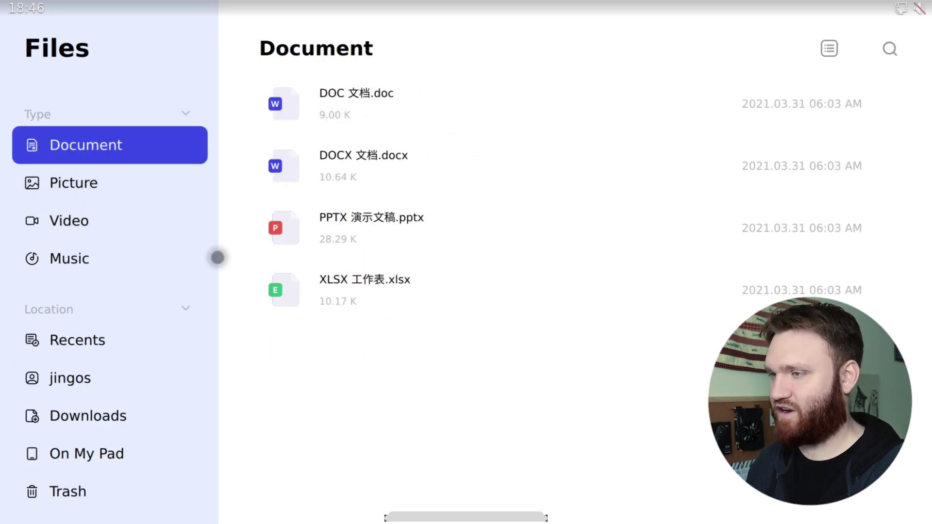
{"action": "left_click", "coordinate": [66, 186]}
{"action": "left_click", "coordinate": [69, 219]}
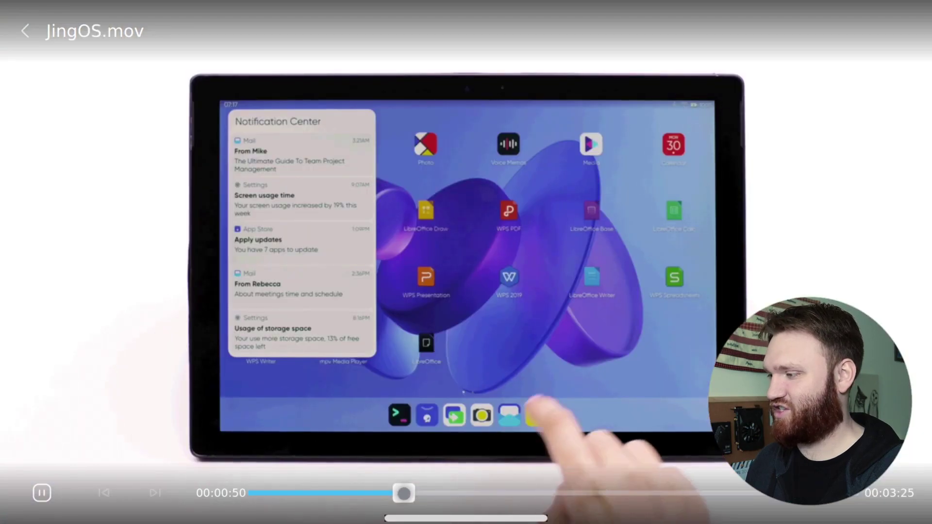
{"action": "left_click_drag", "start_coordinate": [404, 493], "coordinate": [609, 493]}
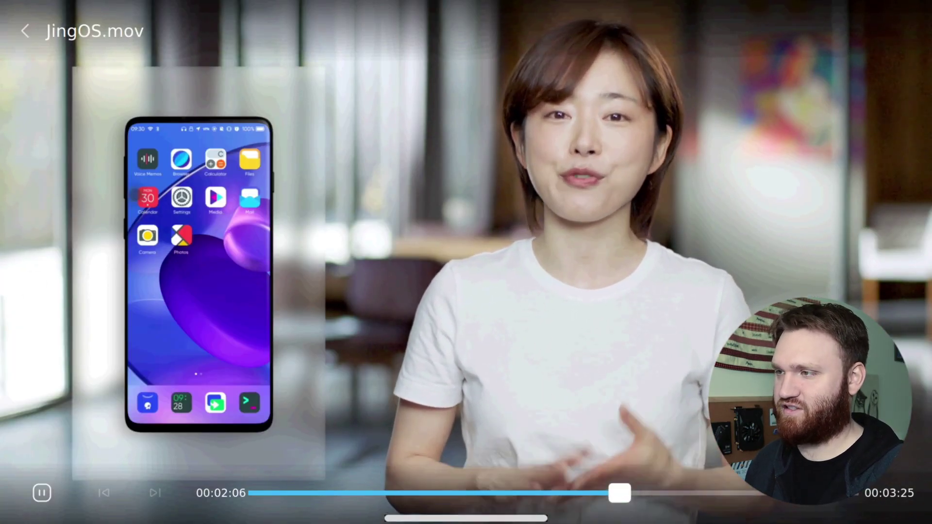
{"action": "left_click_drag", "start_coordinate": [620, 493], "coordinate": [842, 493]}
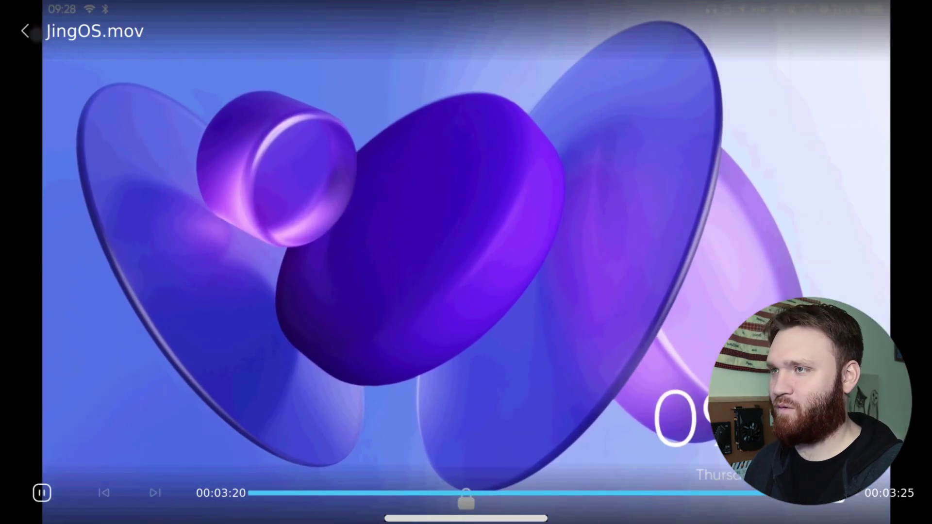
{"action": "left_click", "coordinate": [24, 30]}
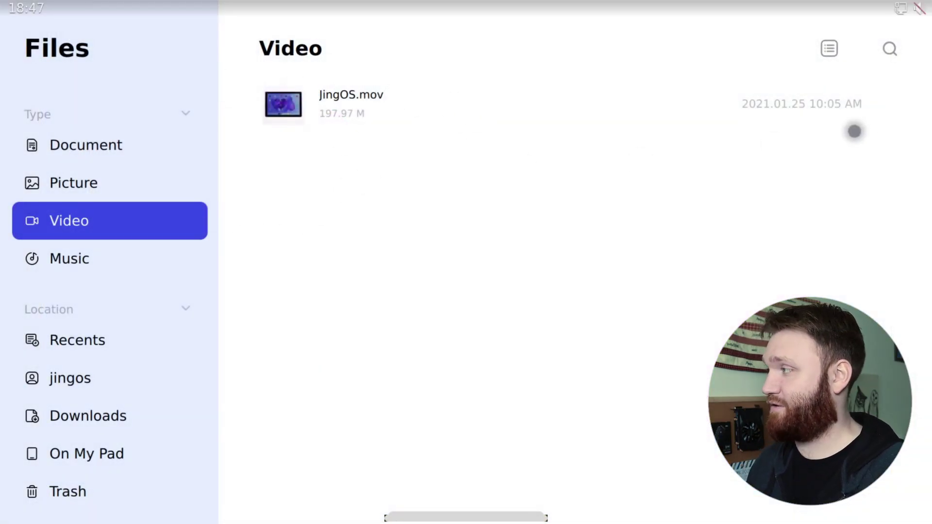
Reopen Files on its Document category, then return to the home screen.
{"action": "left_click", "coordinate": [451, 516]}
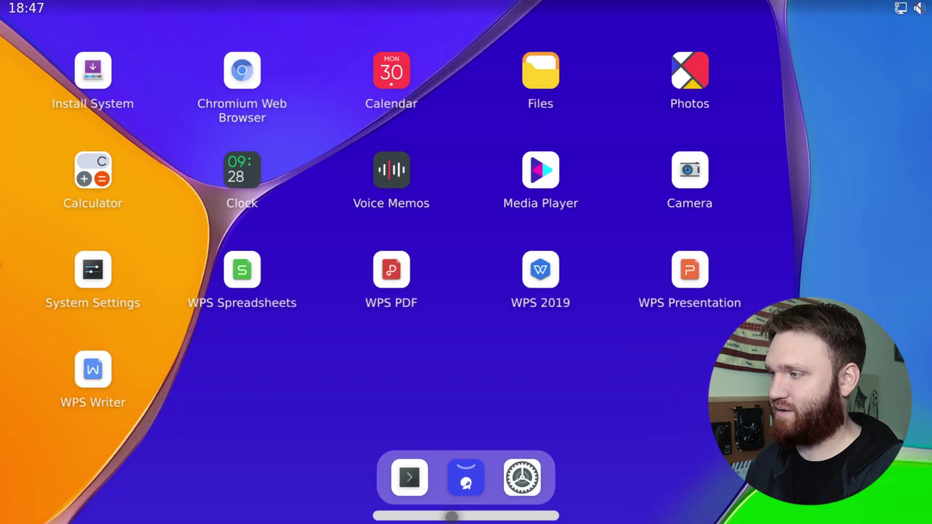
{"action": "left_click", "coordinate": [540, 70]}
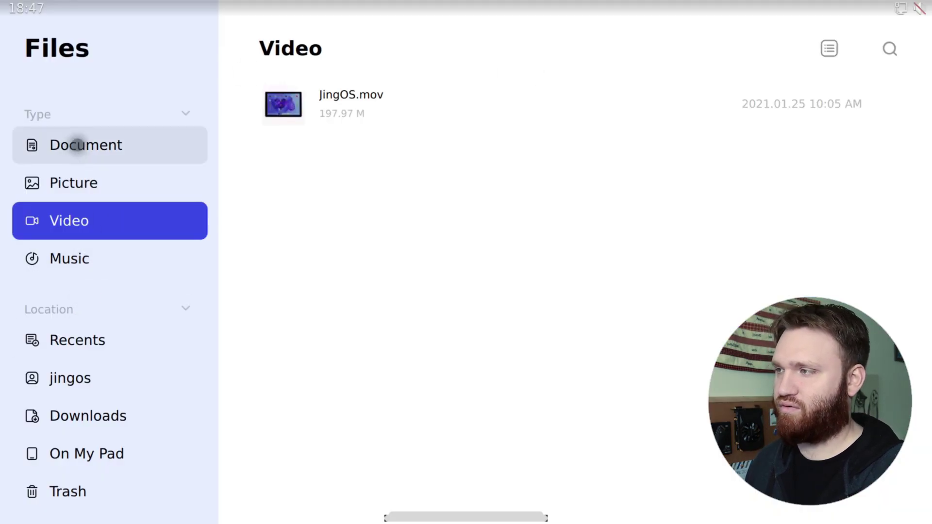
{"action": "left_click", "coordinate": [73, 144]}
{"action": "left_click", "coordinate": [483, 514]}
Open the third Photos thumbnail, the home-screen screenshot, full-screen and swipe between images.
{"action": "left_click", "coordinate": [690, 70]}
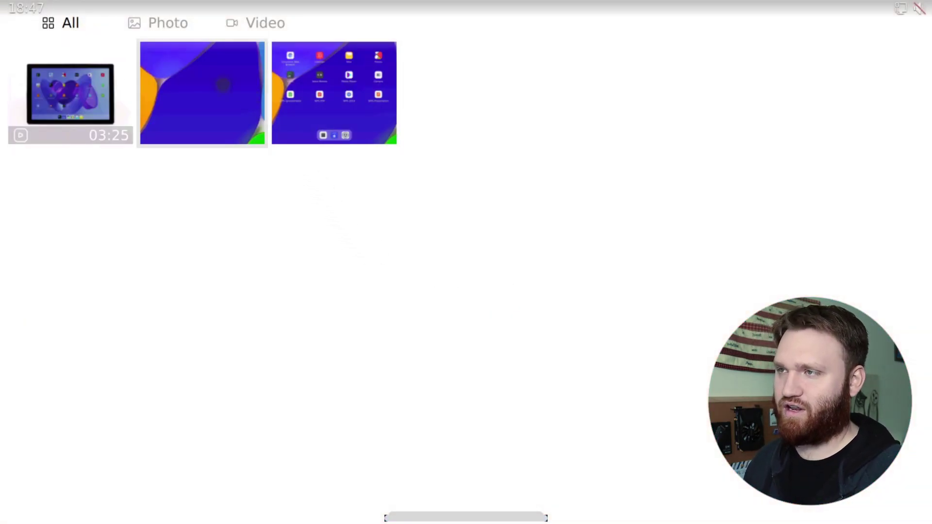
{"action": "left_click", "coordinate": [335, 87]}
{"action": "left_click_drag", "start_coordinate": [184, 214], "coordinate": [680, 220]}
{"action": "key", "text": "super"}
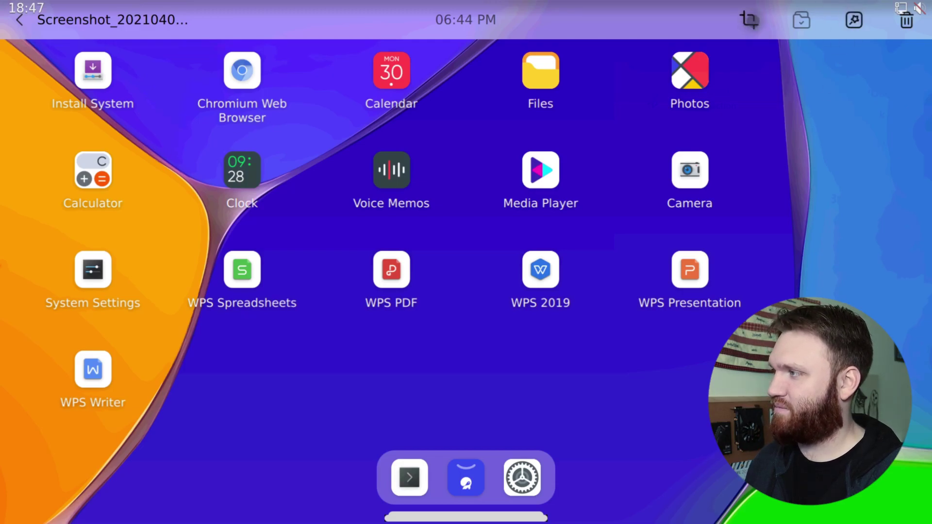
Drag the screenshot's crop frame to its left portion, cancel without cropping, and go home.
{"action": "left_click", "coordinate": [749, 20]}
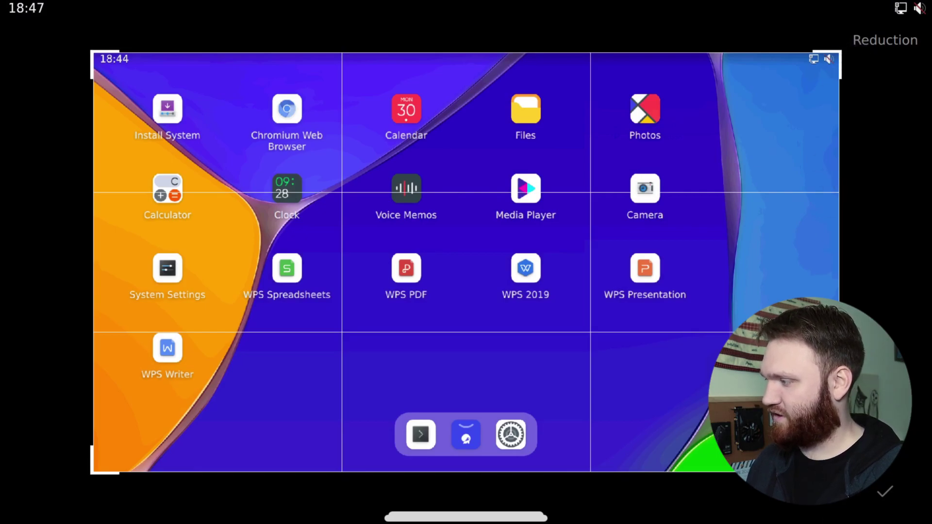
{"action": "left_click_drag", "start_coordinate": [840, 472], "coordinate": [618, 470]}
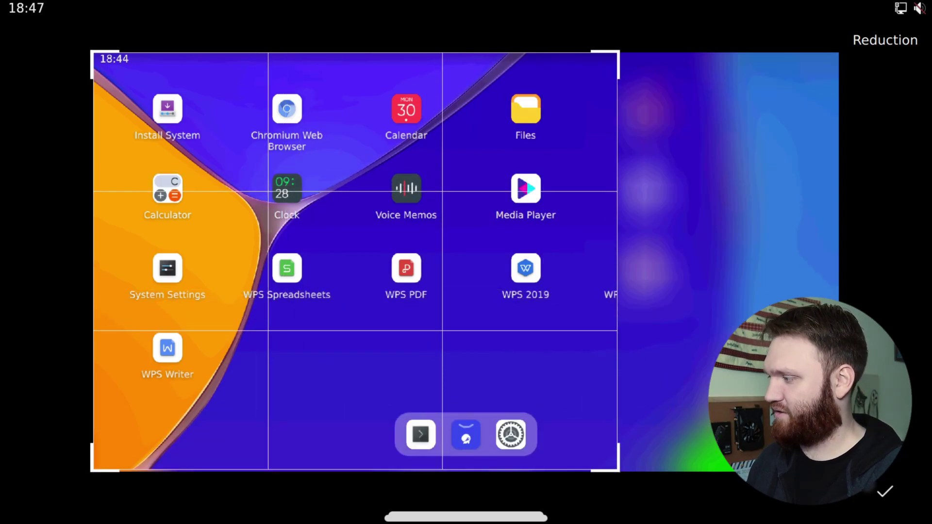
{"action": "left_click", "coordinate": [884, 491]}
{"action": "left_click", "coordinate": [464, 517]}
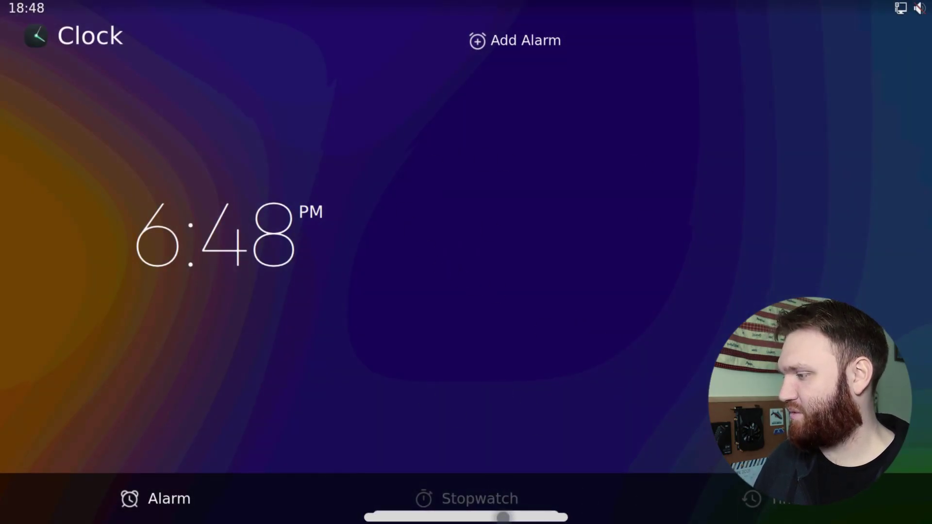
Leave the Clock alarm page and launch Media Player.
{"action": "left_click_drag", "start_coordinate": [503, 518], "coordinate": [355, 242]}
{"action": "left_click", "coordinate": [548, 172]}
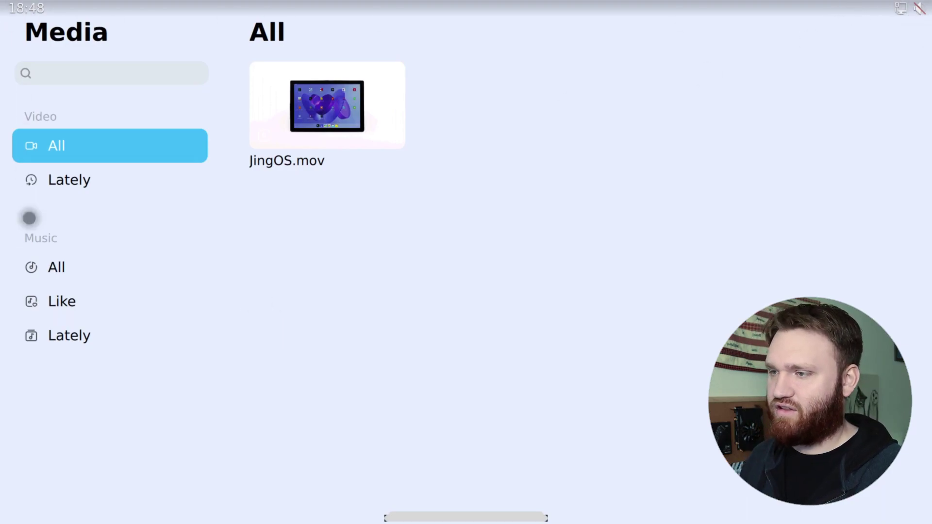
View Music Lately, Music Like and Video All in Media Player, then close it.
{"action": "left_click", "coordinate": [50, 340]}
{"action": "left_click", "coordinate": [63, 301]}
{"action": "left_click", "coordinate": [63, 146]}
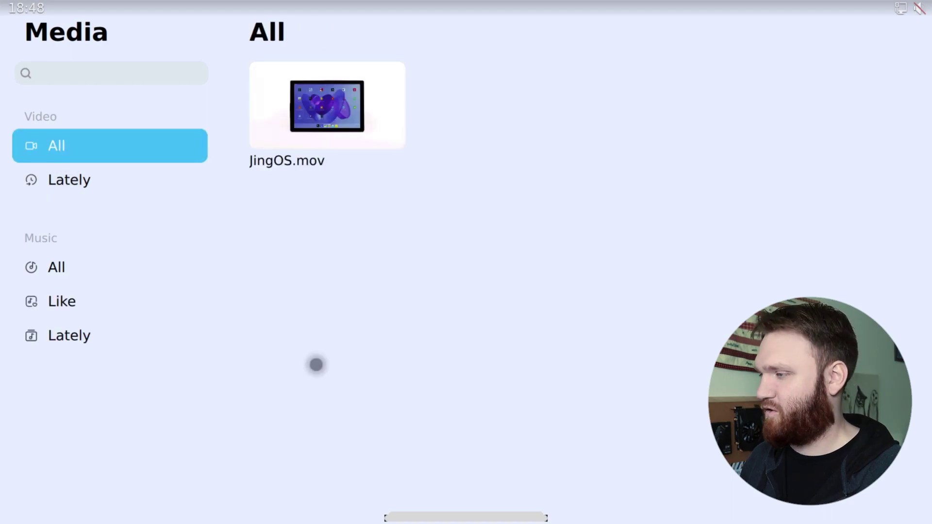
{"action": "left_click_drag", "start_coordinate": [485, 519], "coordinate": [471, 466]}
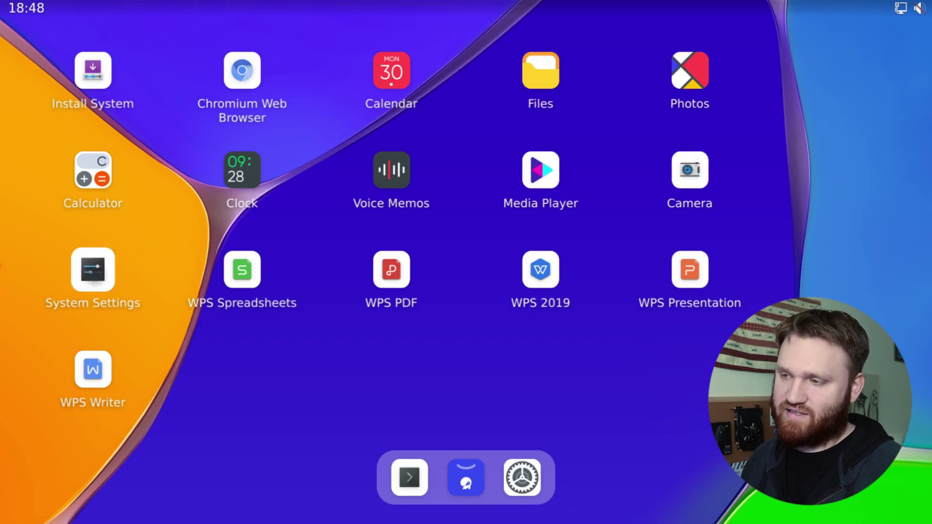
Open Plasma System Settings, scroll through its page, and return home with Super.
{"action": "left_click", "coordinate": [97, 274]}
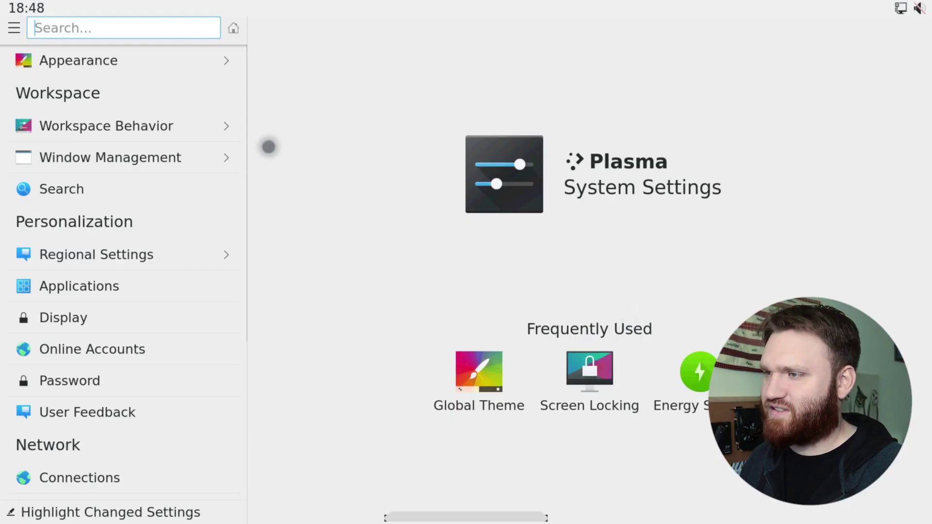
{"action": "scroll", "coordinate": [223, 282], "scroll_direction": "down", "scroll_amount": 5}
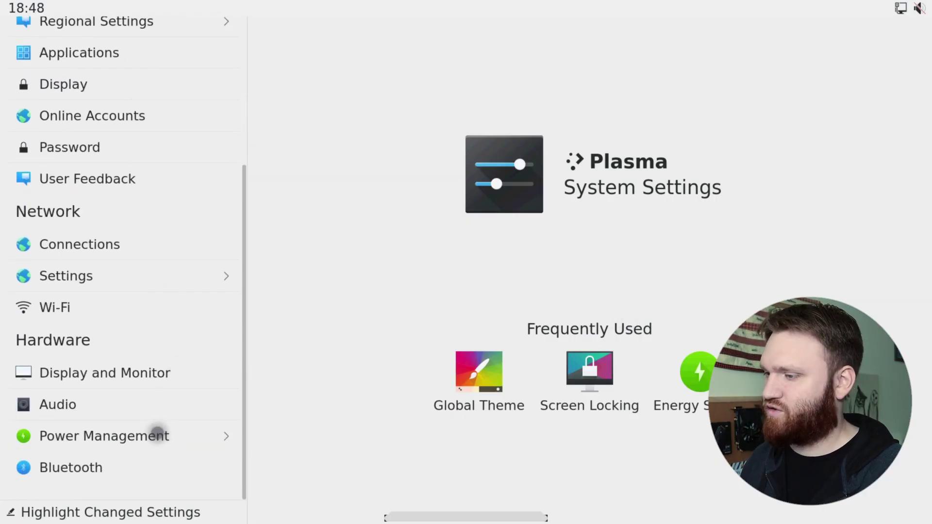
{"action": "scroll", "coordinate": [155, 433], "scroll_direction": "up", "scroll_amount": 5}
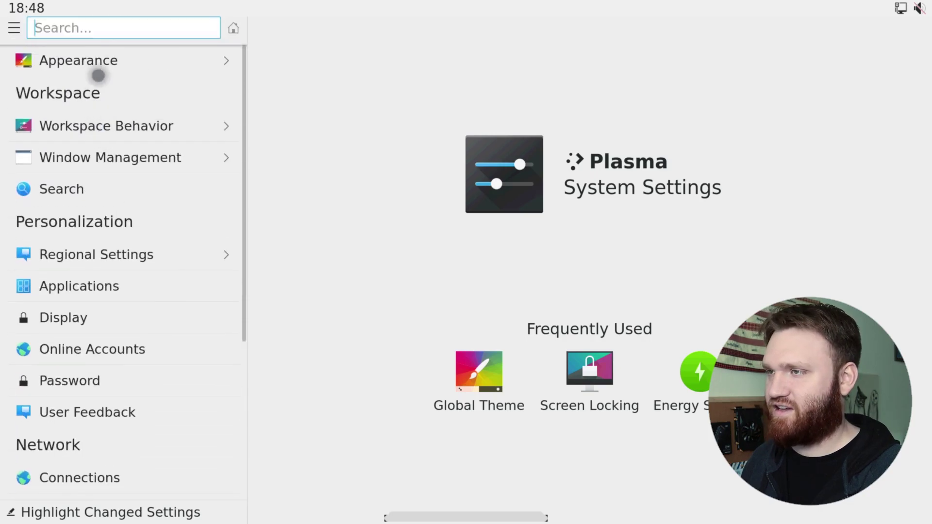
{"action": "key", "text": "super"}
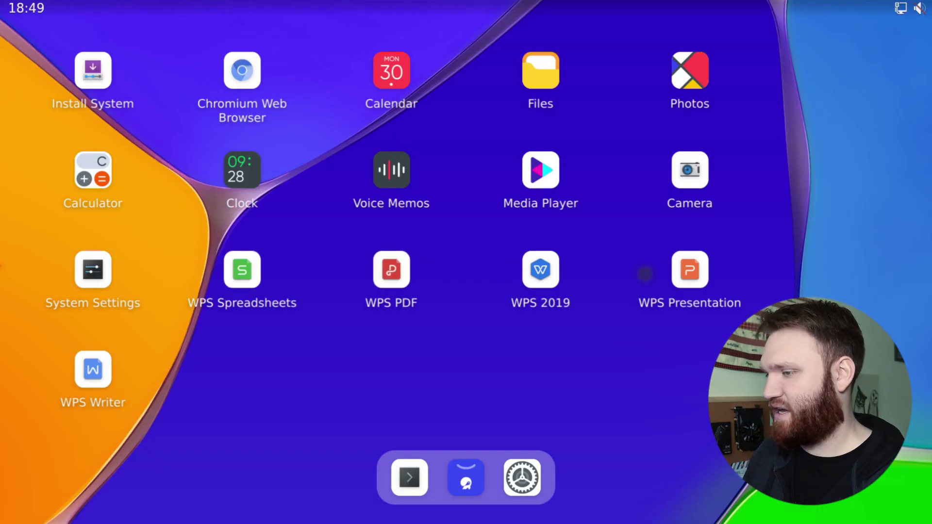
Launch Konsole and confirm installing neofetch via sudo apt install neofetch.
{"action": "left_click", "coordinate": [410, 474]}
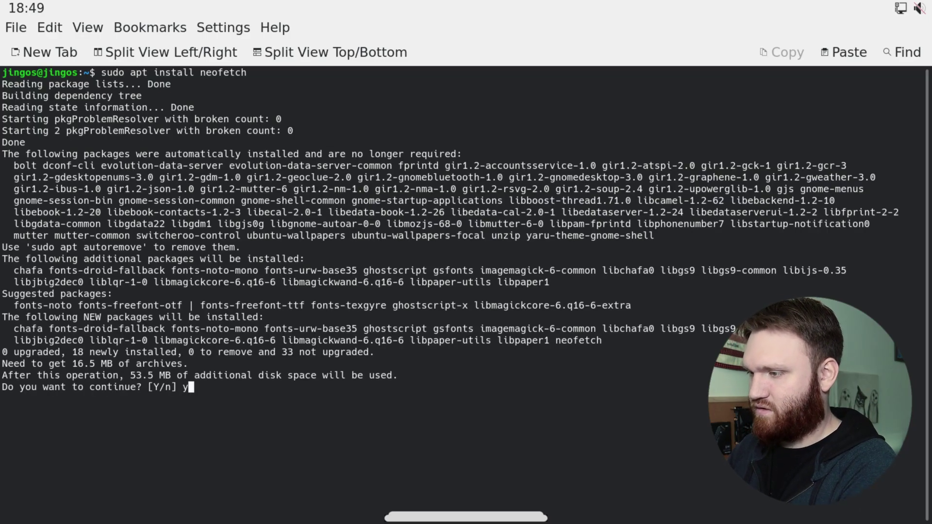
{"action": "key", "text": "Return"}
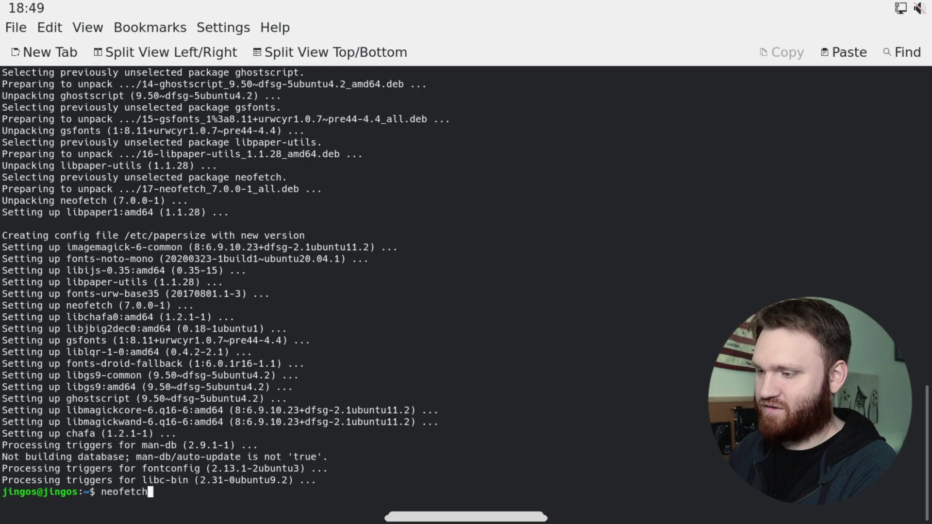
Run neofetch and highlight the top of its system summary.
{"action": "key", "text": "Return"}
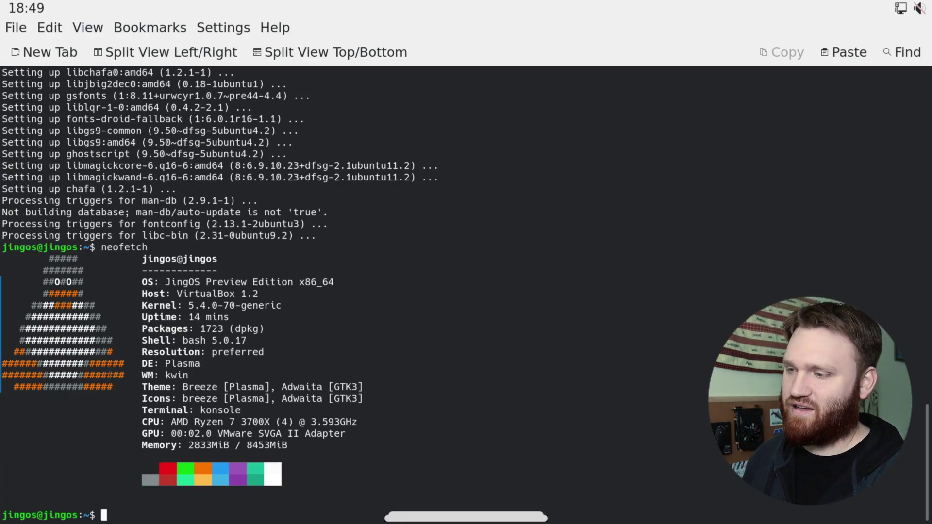
{"action": "left_click_drag", "start_coordinate": [124, 398], "coordinate": [78, 259]}
{"action": "left_click", "coordinate": [234, 382]}
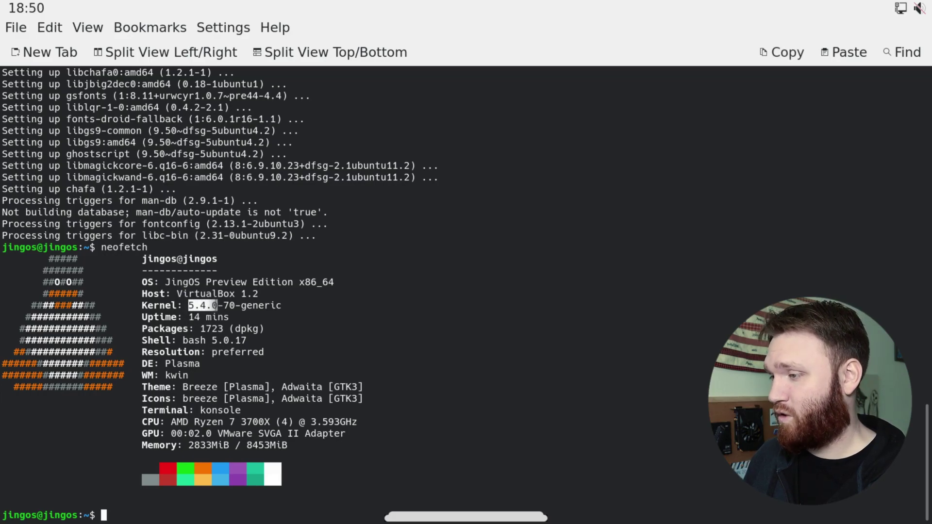
Highlight the Packages 1723 (dpkg), GPU and Memory 2833MiB / 8453MiB lines, then close Konsole.
{"action": "left_click_drag", "start_coordinate": [282, 329], "coordinate": [141, 328]}
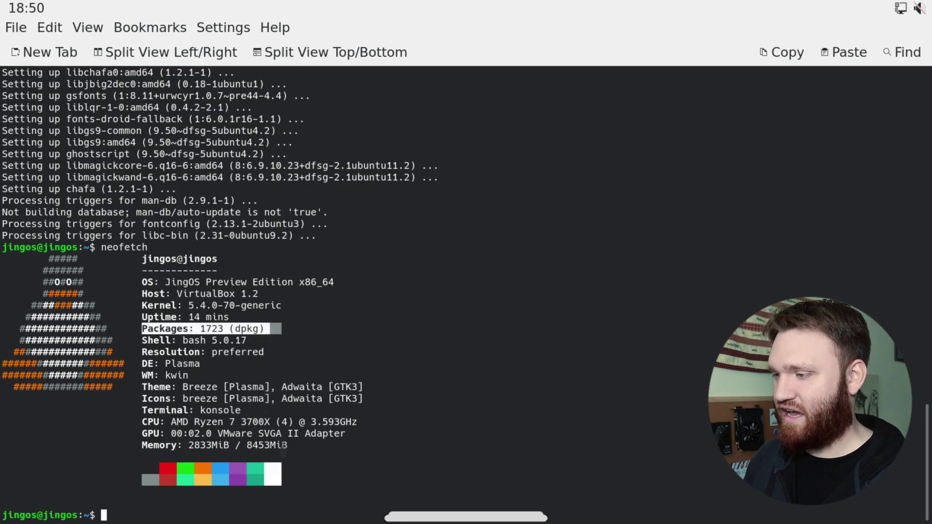
{"action": "left_click_drag", "start_coordinate": [299, 445], "coordinate": [166, 445]}
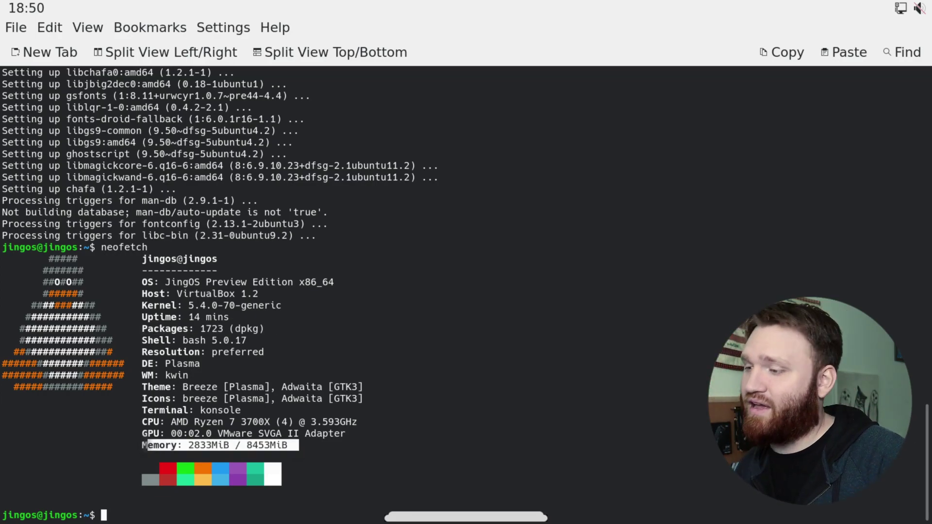
{"action": "left_click", "coordinate": [226, 445]}
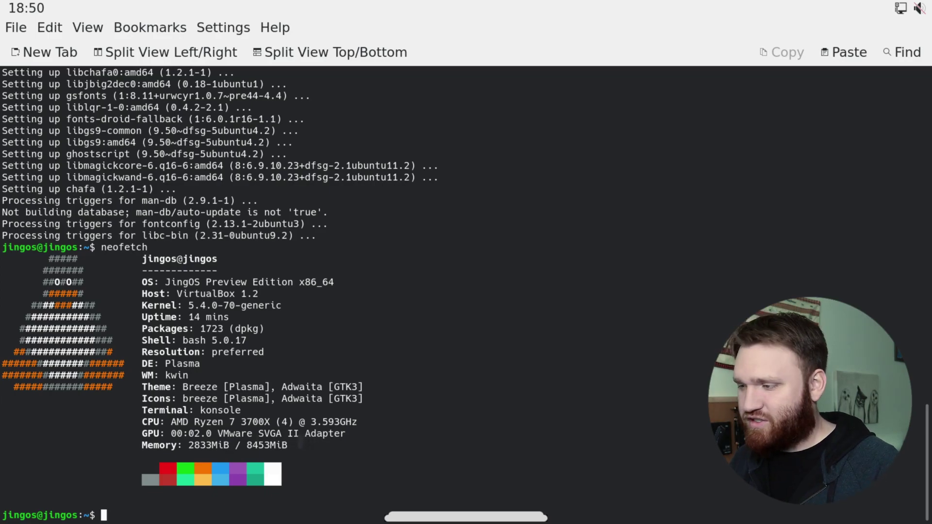
{"action": "left_click_drag", "start_coordinate": [299, 445], "coordinate": [171, 445]}
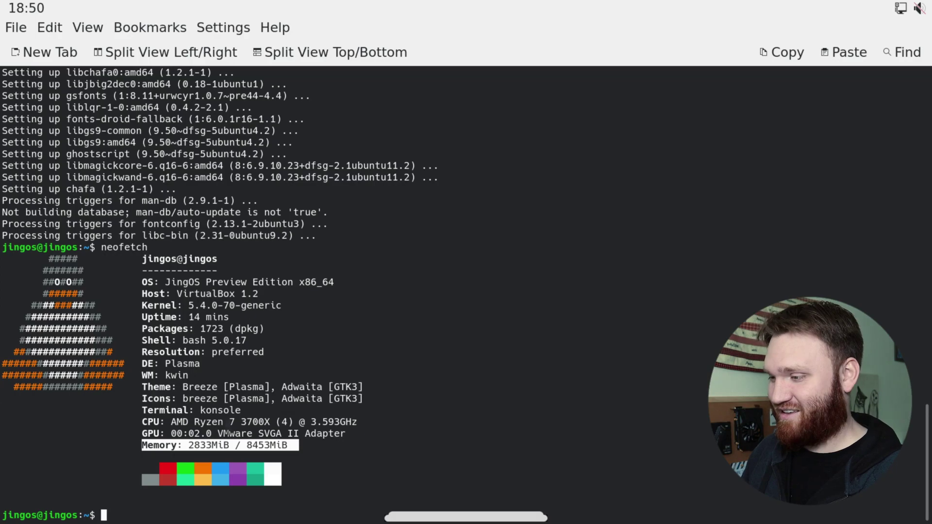
{"action": "left_click_drag", "start_coordinate": [235, 433], "coordinate": [200, 445]}
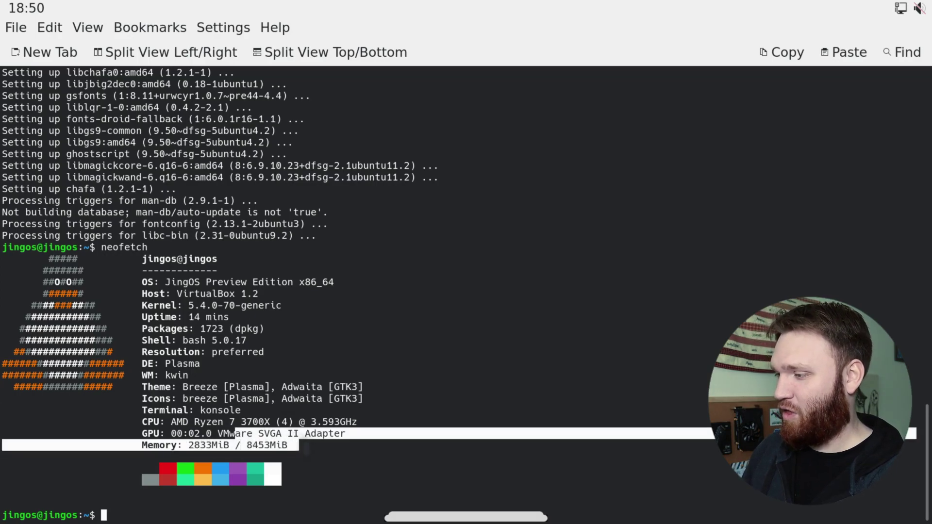
{"action": "left_click", "coordinate": [307, 449]}
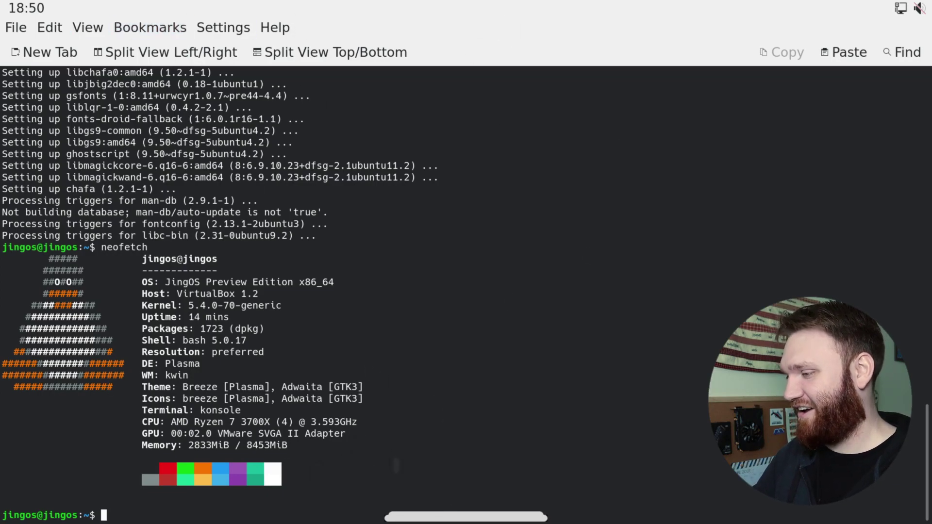
{"action": "left_click_drag", "start_coordinate": [459, 515], "coordinate": [493, 427]}
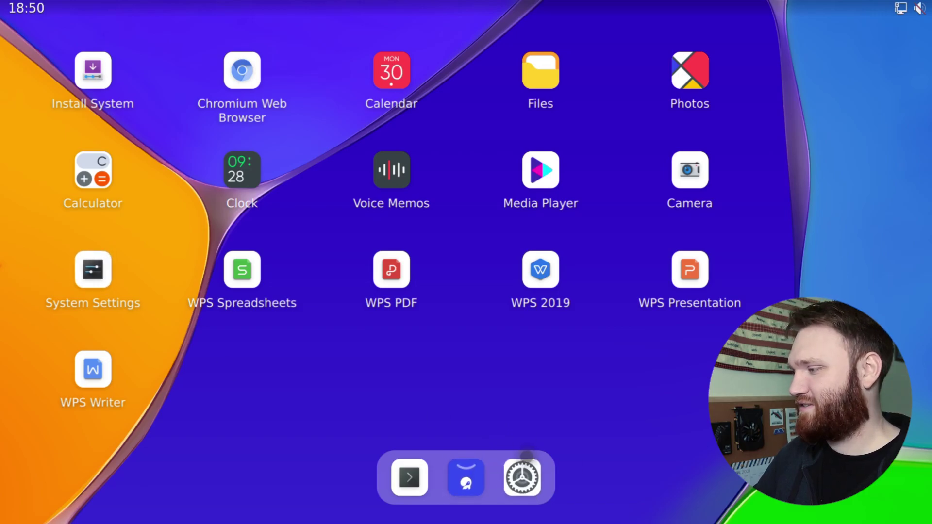
Open Settings and browse the Display & Brightness, Sound, Password and Battery pages, then go home.
{"action": "left_click", "coordinate": [522, 477]}
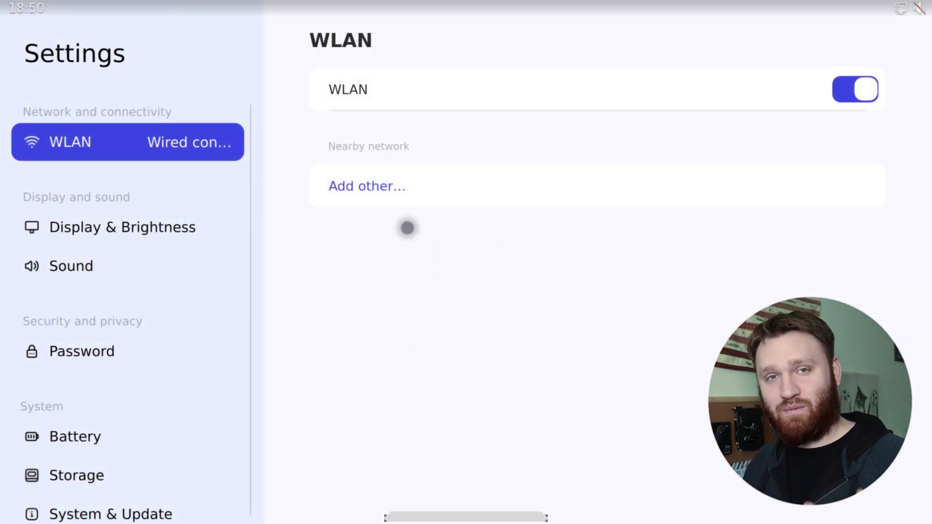
{"action": "scroll", "coordinate": [146, 265], "scroll_direction": "down", "scroll_amount": 1}
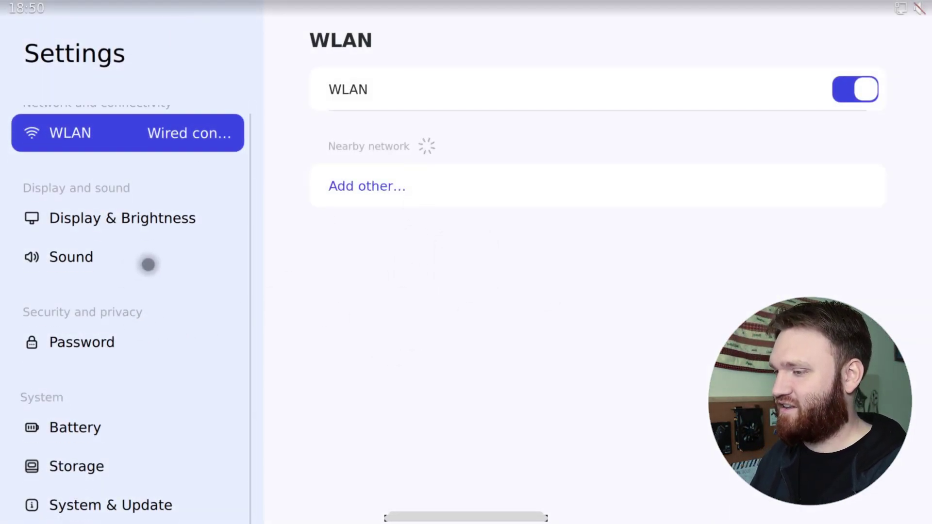
{"action": "scroll", "coordinate": [147, 339], "scroll_direction": "up", "scroll_amount": 1}
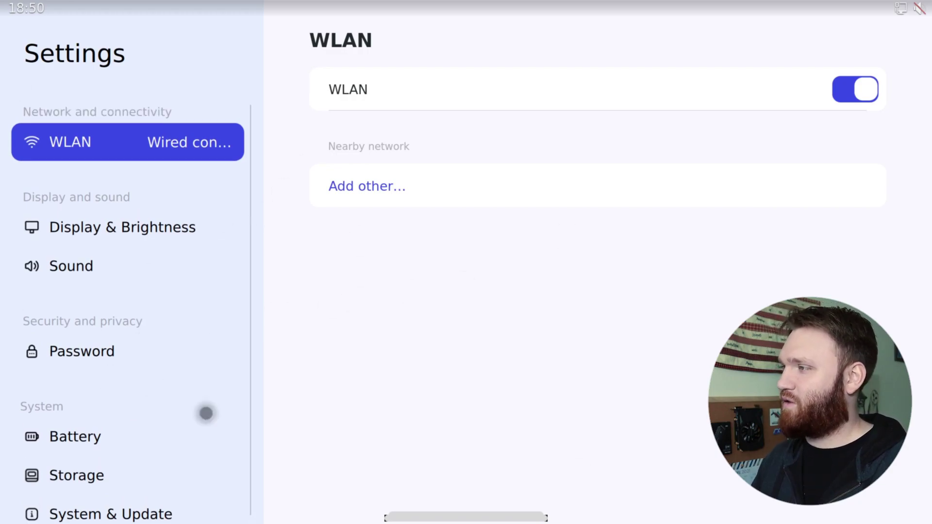
{"action": "left_click", "coordinate": [87, 237]}
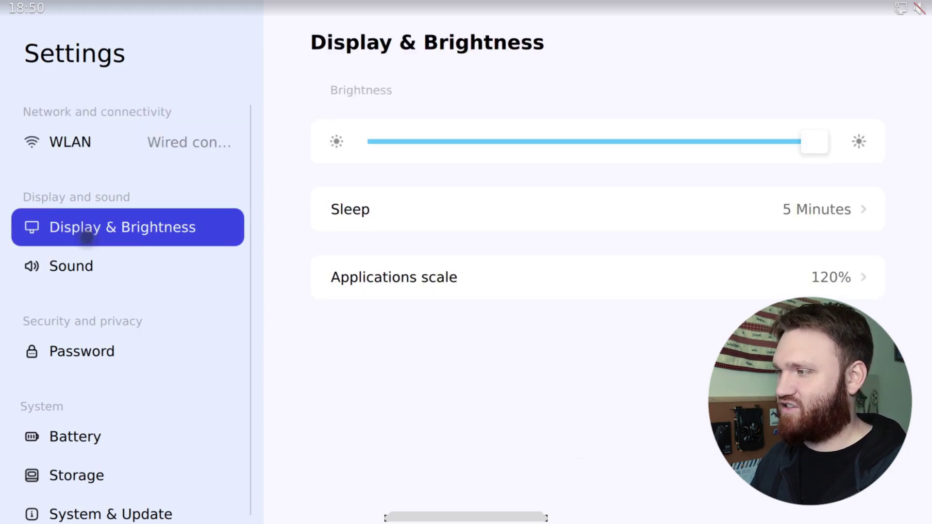
{"action": "left_click", "coordinate": [63, 271]}
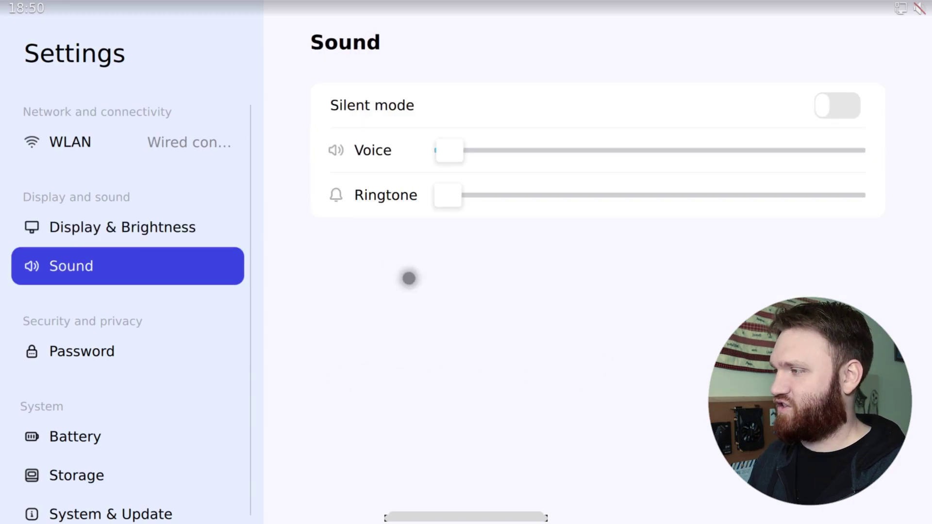
{"action": "left_click", "coordinate": [56, 351]}
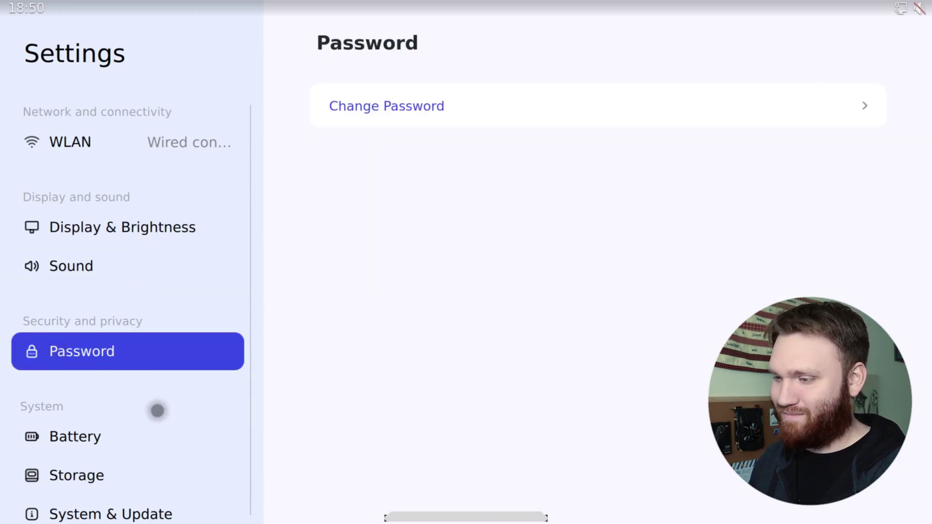
{"action": "left_click_drag", "start_coordinate": [164, 408], "coordinate": [139, 397]}
{"action": "left_click", "coordinate": [139, 403]}
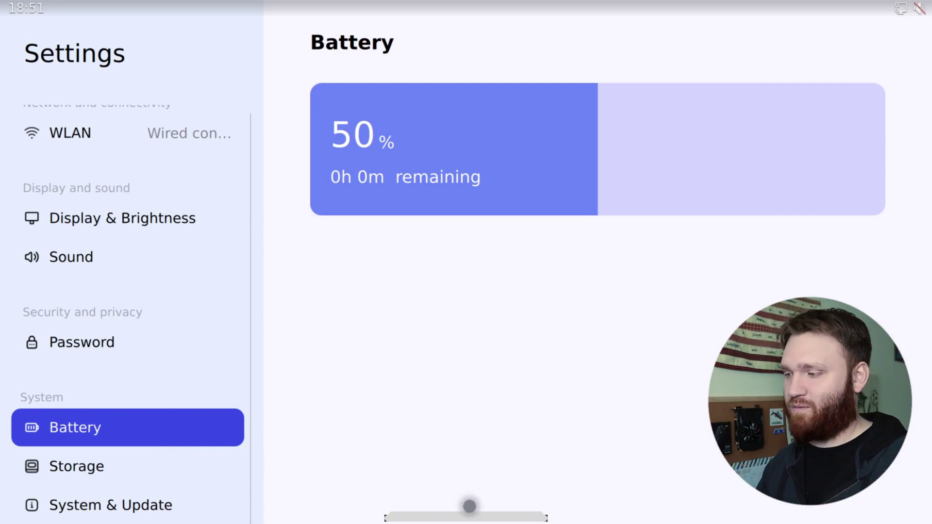
{"action": "left_click", "coordinate": [455, 512]}
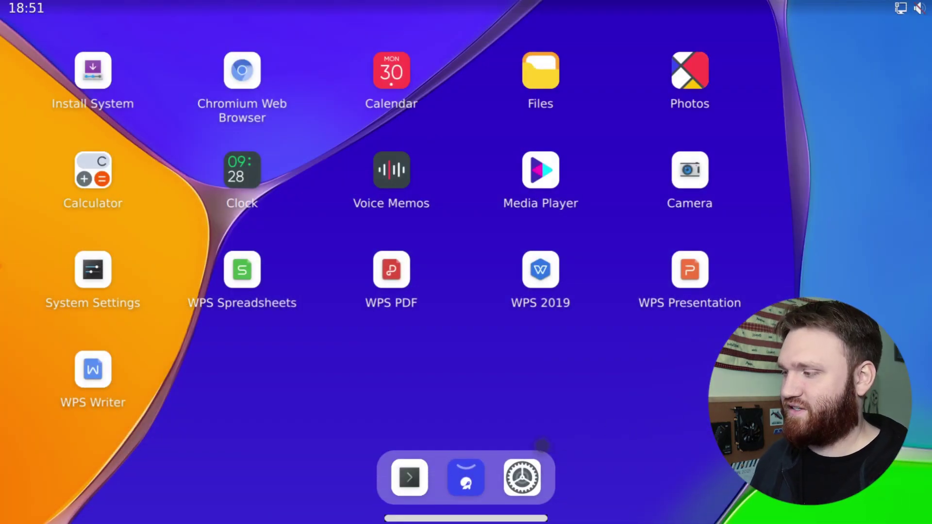
Reopen Settings and view Display & Brightness, Sound, WLAN, and Storage (0.8GB of 4.4GB), then close it.
{"action": "left_click", "coordinate": [522, 477]}
{"action": "left_click", "coordinate": [97, 221]}
{"action": "left_click", "coordinate": [94, 250]}
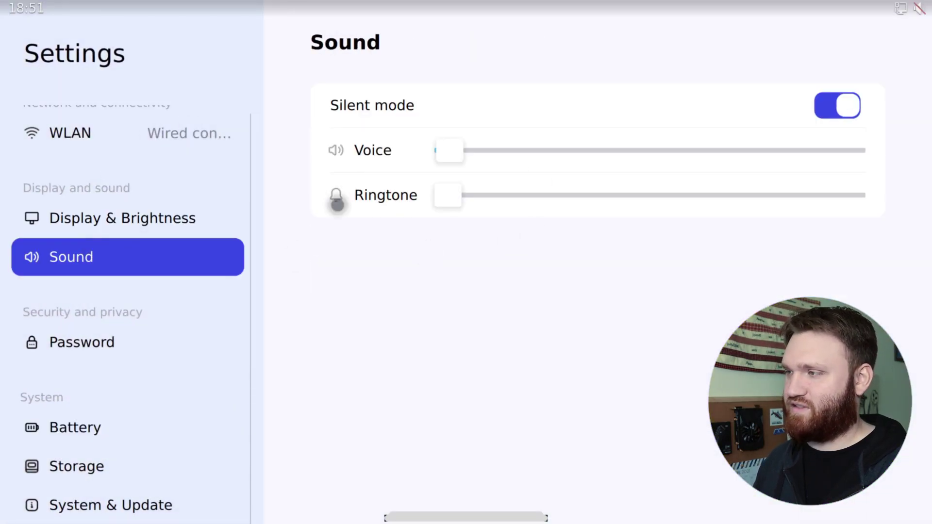
{"action": "scroll", "coordinate": [112, 321], "scroll_direction": "up", "scroll_amount": 1}
{"action": "left_click", "coordinate": [92, 150]}
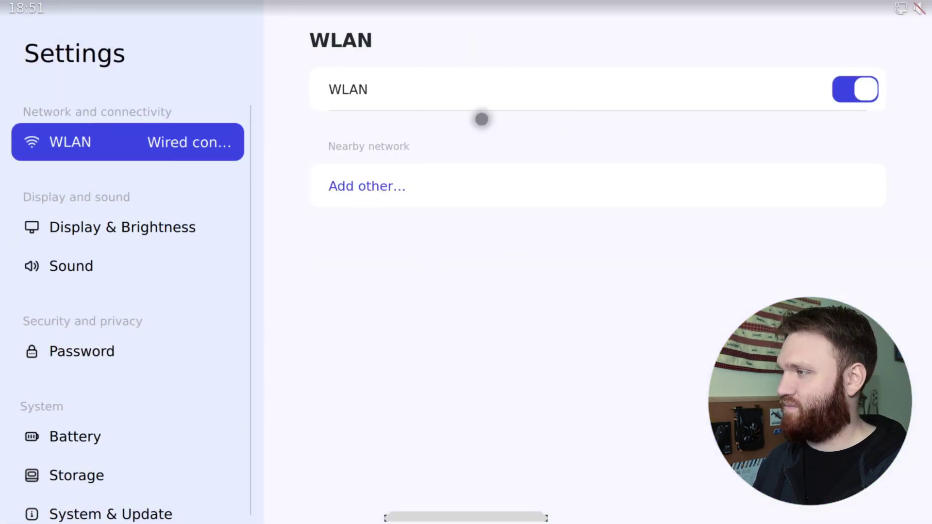
{"action": "scroll", "coordinate": [72, 243], "scroll_direction": "down", "scroll_amount": 1}
{"action": "left_click", "coordinate": [110, 473]}
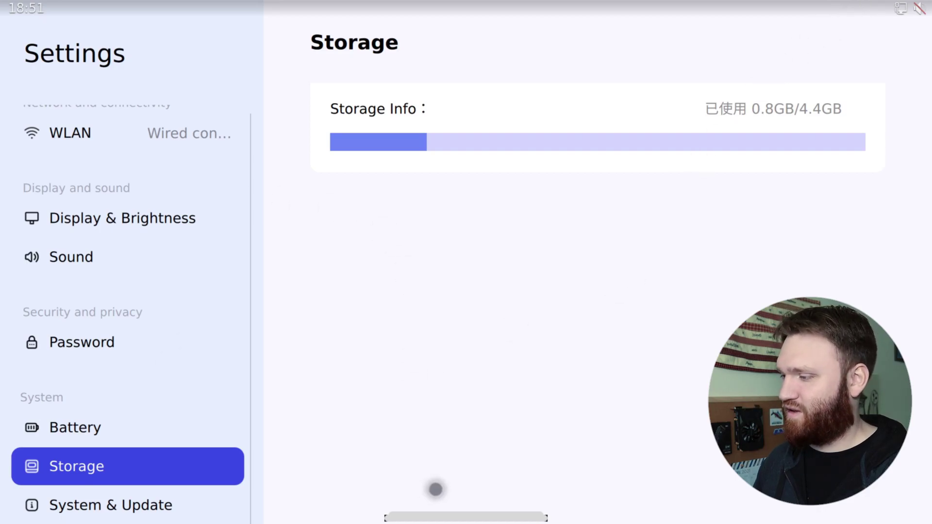
{"action": "left_click_drag", "start_coordinate": [440, 514], "coordinate": [468, 427]}
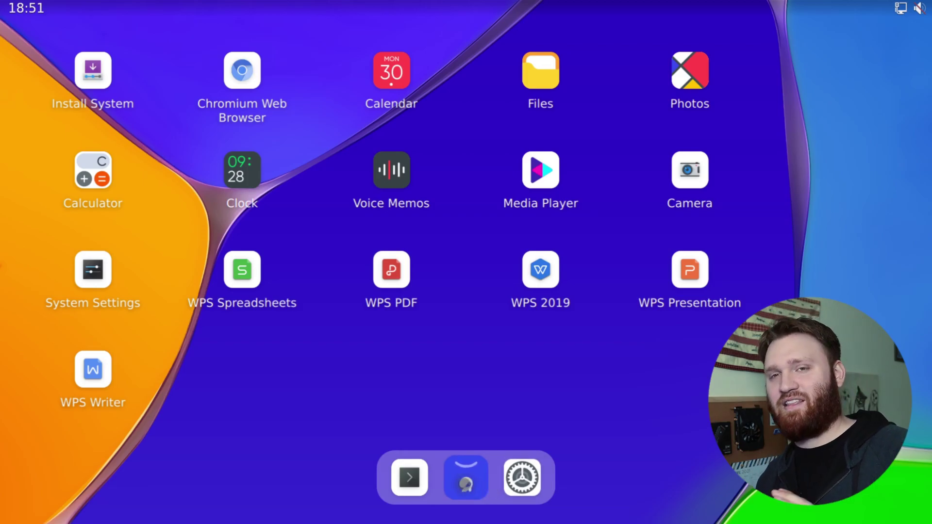
Launch the Store and scroll its Feature applications list of Avogadro, LMMS, Opera, VirtualBox and XMind.
{"action": "left_click", "coordinate": [465, 481]}
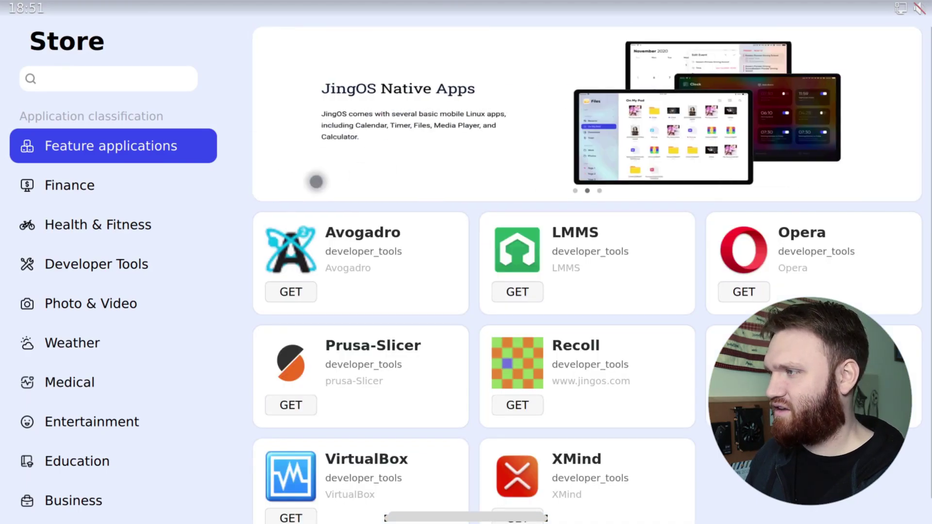
{"action": "scroll", "coordinate": [694, 291], "scroll_direction": "down", "scroll_amount": 1}
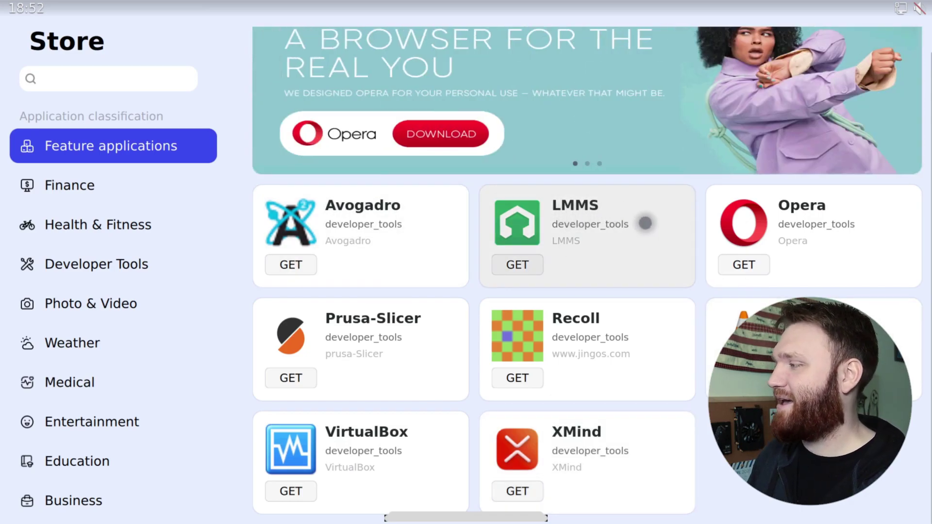
Check the empty Finance, Health & Fitness and Social Networking categories.
{"action": "left_click", "coordinate": [106, 196]}
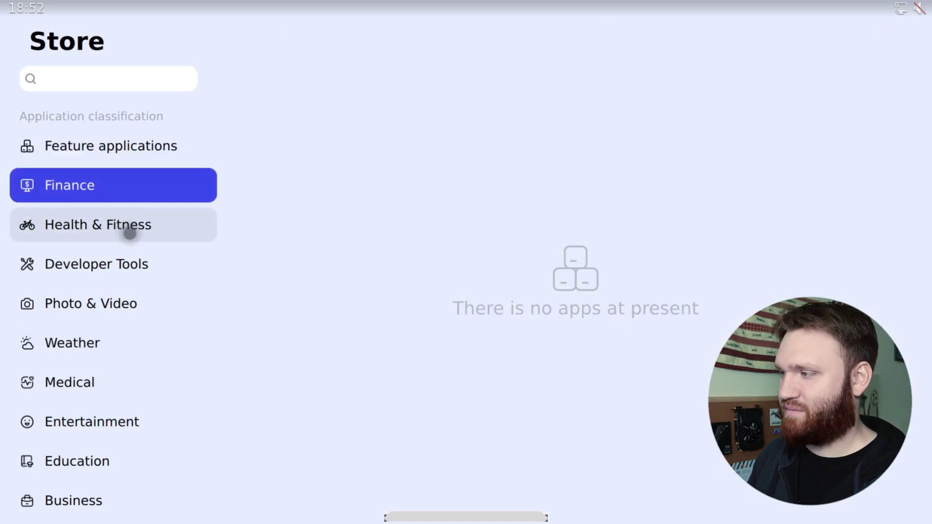
{"action": "left_click", "coordinate": [130, 233]}
{"action": "scroll", "coordinate": [73, 421], "scroll_direction": "down", "scroll_amount": 7}
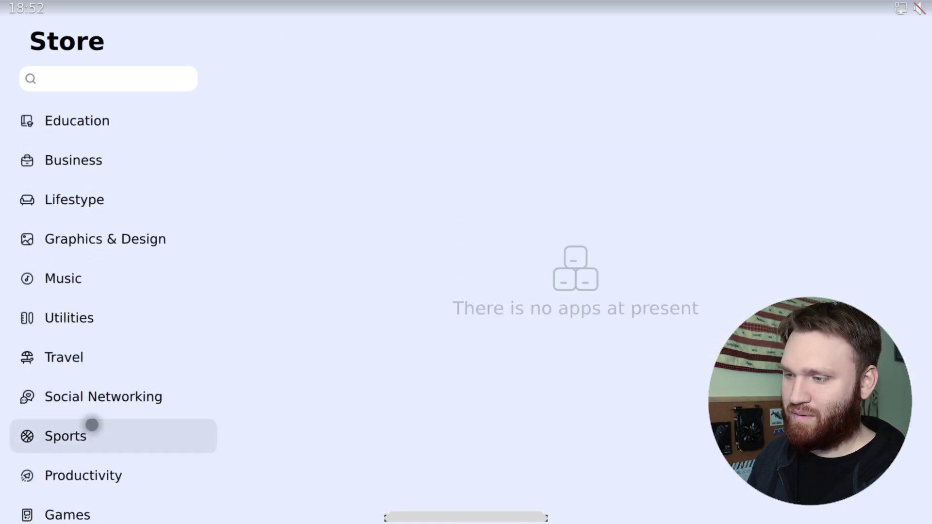
{"action": "scroll", "coordinate": [130, 397], "scroll_direction": "up", "scroll_amount": 3}
{"action": "scroll", "coordinate": [104, 317], "scroll_direction": "up", "scroll_amount": 5}
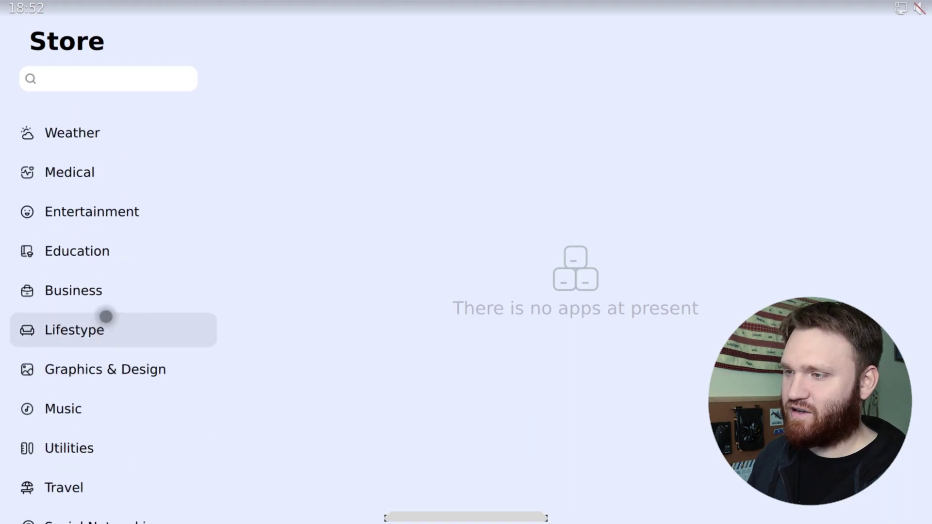
{"action": "scroll", "coordinate": [121, 281], "scroll_direction": "down", "scroll_amount": 2}
{"action": "scroll", "coordinate": [143, 370], "scroll_direction": "down", "scroll_amount": 4}
{"action": "scroll", "coordinate": [145, 371], "scroll_direction": "down", "scroll_amount": 3}
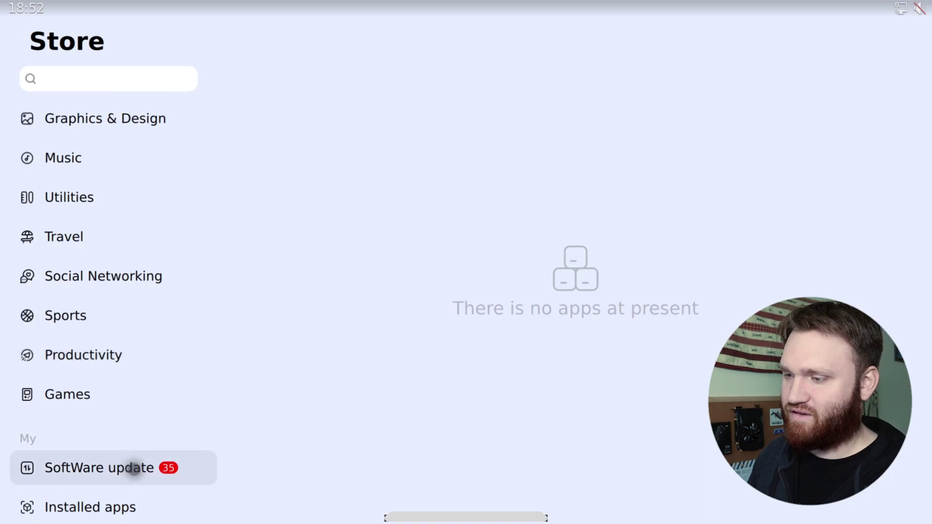
{"action": "left_click", "coordinate": [83, 273]}
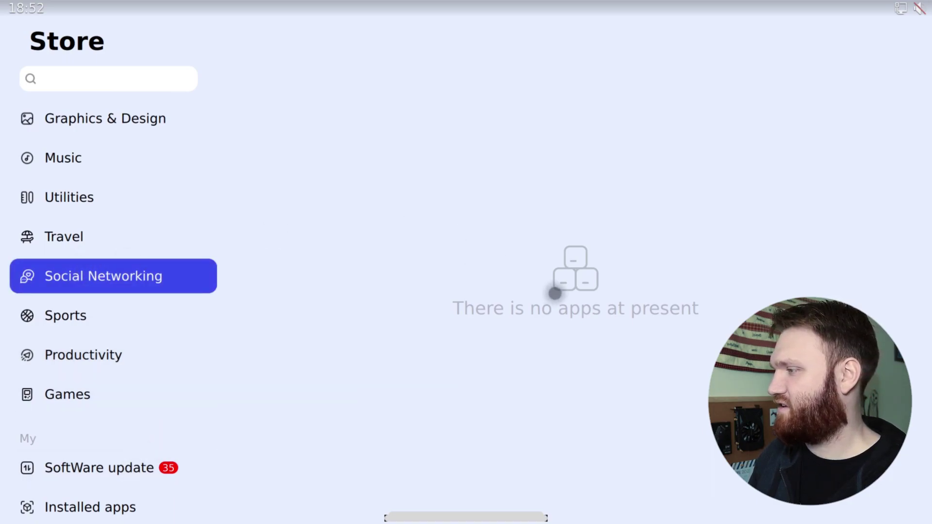
{"action": "scroll", "coordinate": [153, 204], "scroll_direction": "up", "scroll_amount": 12}
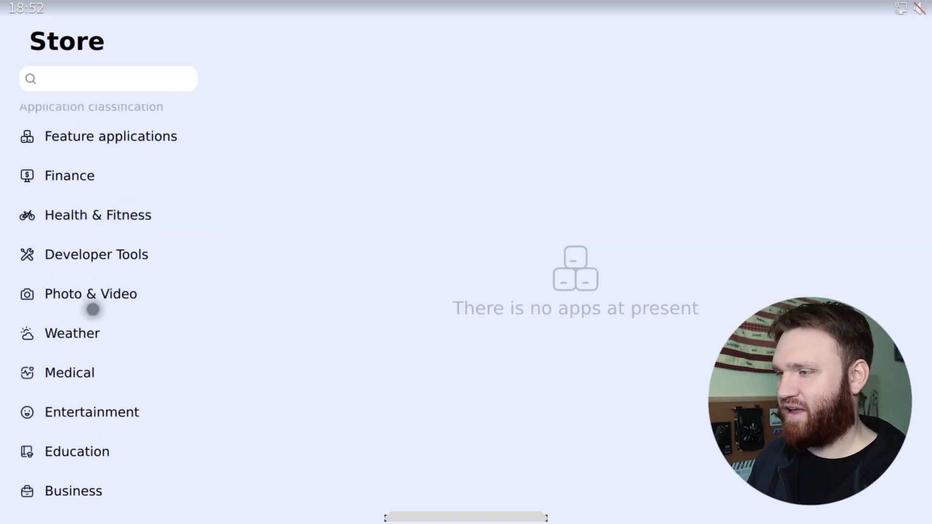
Return to Feature applications, then check Weather, Photo & Video, Games, Productivity and Sports.
{"action": "left_click", "coordinate": [121, 148]}
{"action": "scroll", "coordinate": [628, 293], "scroll_direction": "down", "scroll_amount": 1}
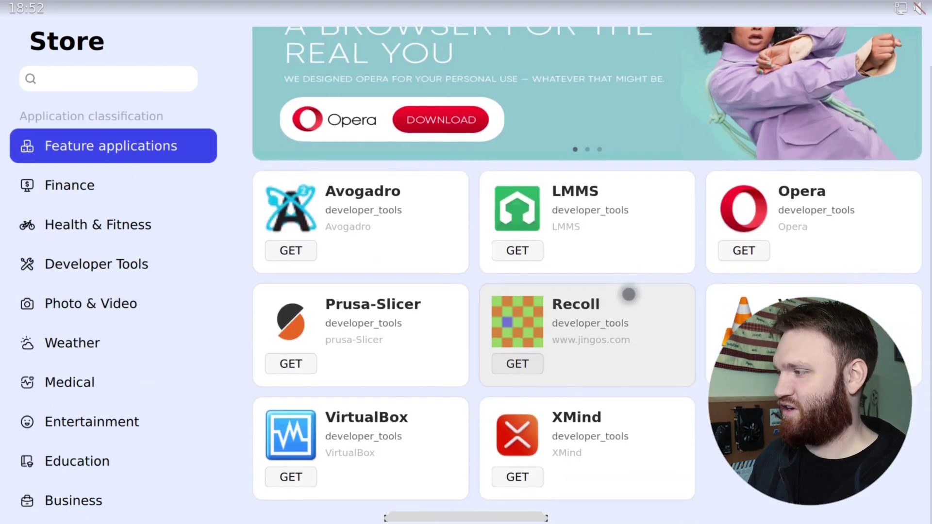
{"action": "scroll", "coordinate": [94, 330], "scroll_direction": "down", "scroll_amount": 3}
{"action": "scroll", "coordinate": [93, 308], "scroll_direction": "up", "scroll_amount": 3}
{"action": "left_click", "coordinate": [90, 339]}
{"action": "left_click", "coordinate": [116, 305]}
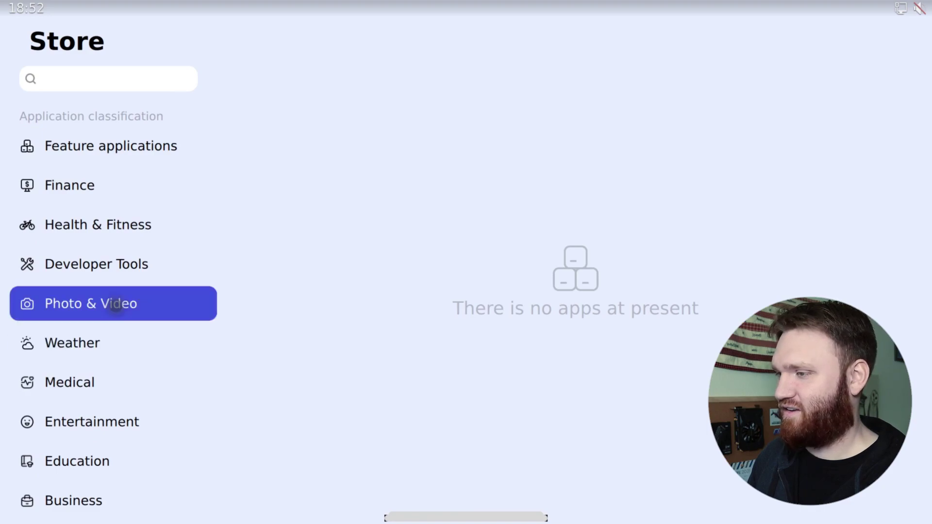
{"action": "scroll", "coordinate": [123, 292], "scroll_direction": "down", "scroll_amount": 5}
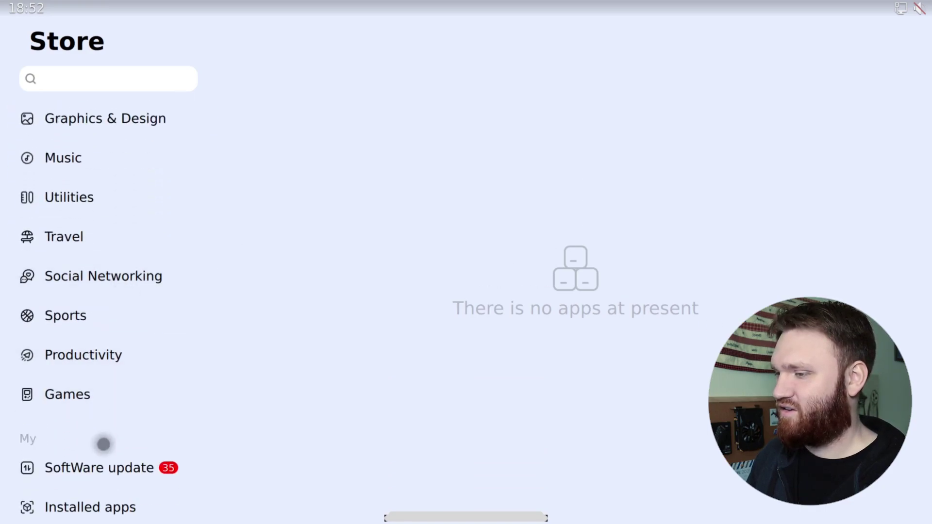
{"action": "left_click", "coordinate": [102, 384]}
{"action": "left_click", "coordinate": [144, 364]}
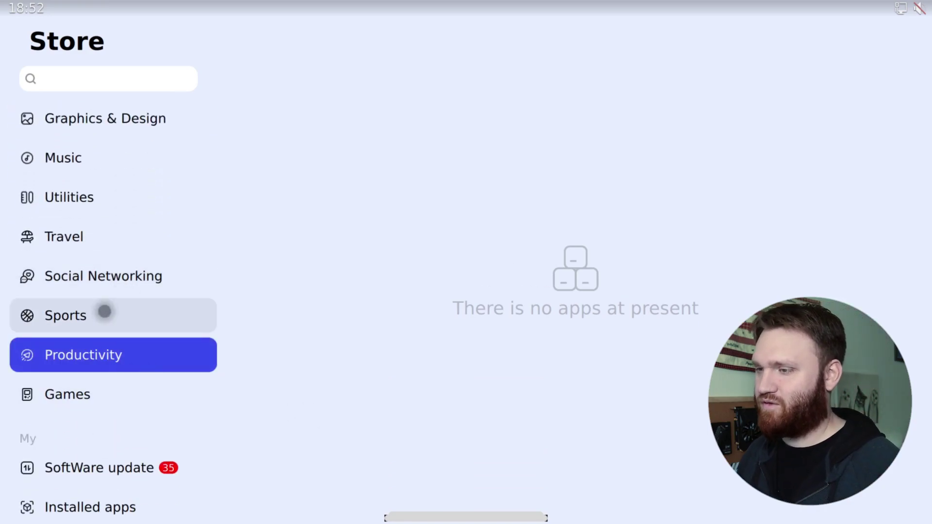
{"action": "left_click", "coordinate": [105, 311]}
Show the Software update page, scroll through its pending updates, and close the Store.
{"action": "left_click", "coordinate": [78, 463]}
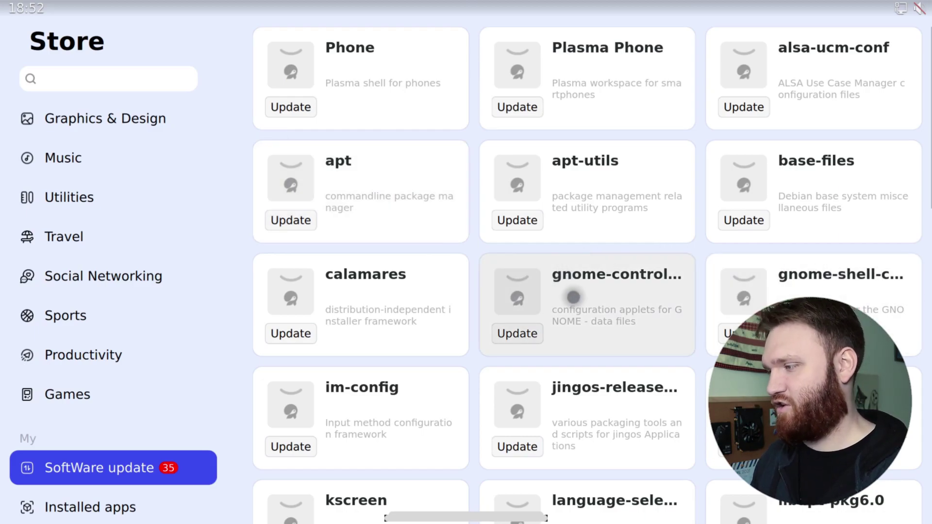
{"action": "scroll", "coordinate": [573, 296], "scroll_direction": "down", "scroll_amount": 5}
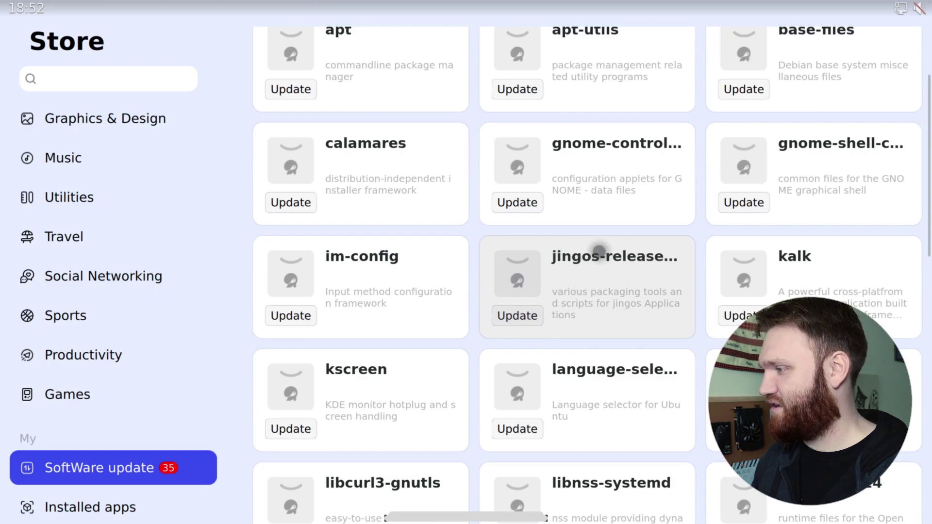
{"action": "scroll", "coordinate": [612, 262], "scroll_direction": "down", "scroll_amount": 10}
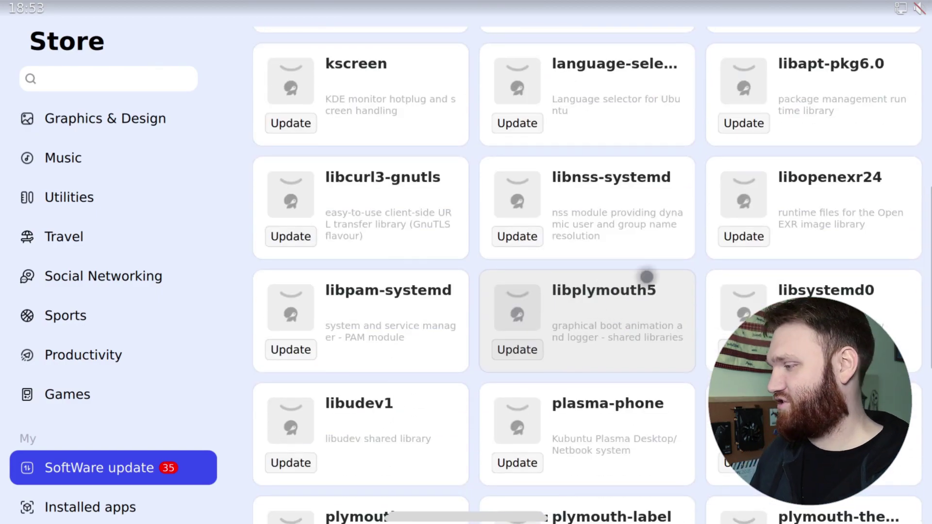
{"action": "scroll", "coordinate": [580, 208], "scroll_direction": "down", "scroll_amount": 14}
{"action": "scroll", "coordinate": [514, 389], "scroll_direction": "up", "scroll_amount": 14}
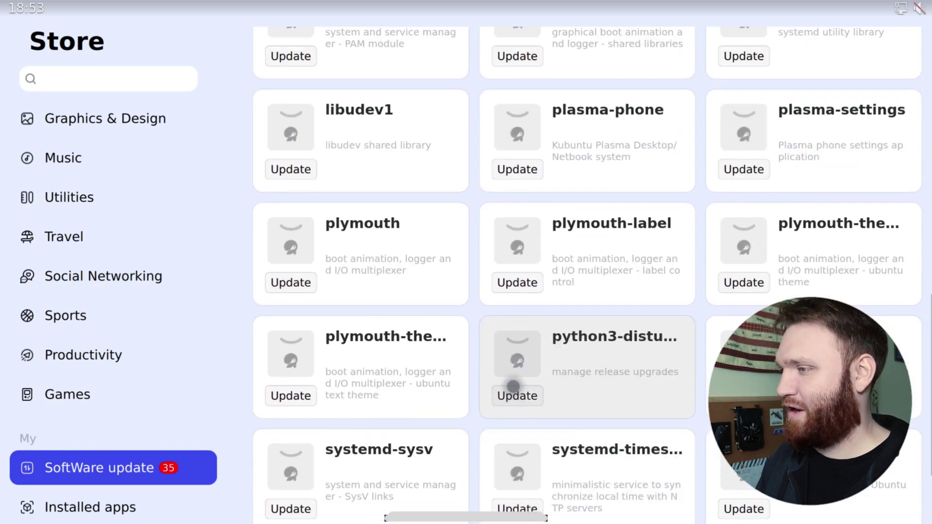
{"action": "scroll", "coordinate": [513, 387], "scroll_direction": "up", "scroll_amount": 10}
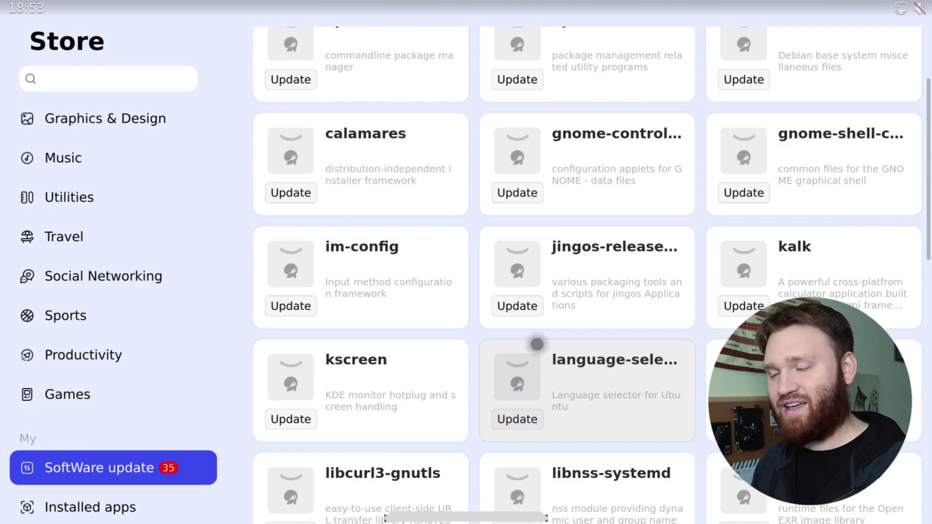
{"action": "scroll", "coordinate": [416, 270], "scroll_direction": "up", "scroll_amount": 2}
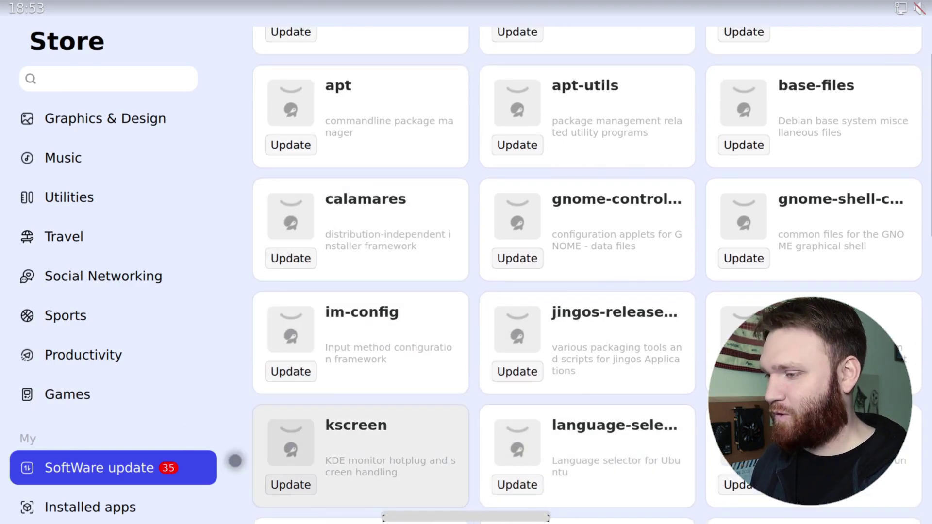
{"action": "left_click_drag", "start_coordinate": [473, 517], "coordinate": [332, 201]}
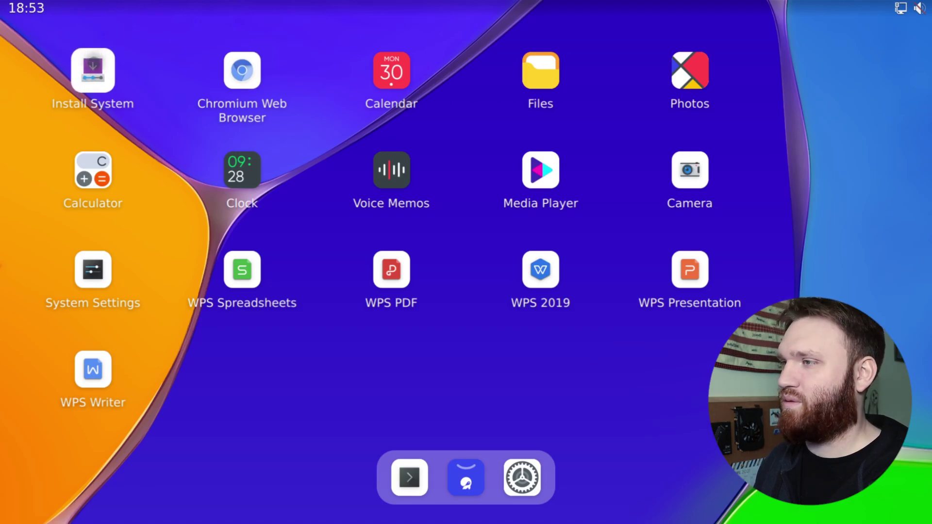
Launch Install System, dismiss its purple splash screen, then launch it again.
{"action": "left_click", "coordinate": [93, 70]}
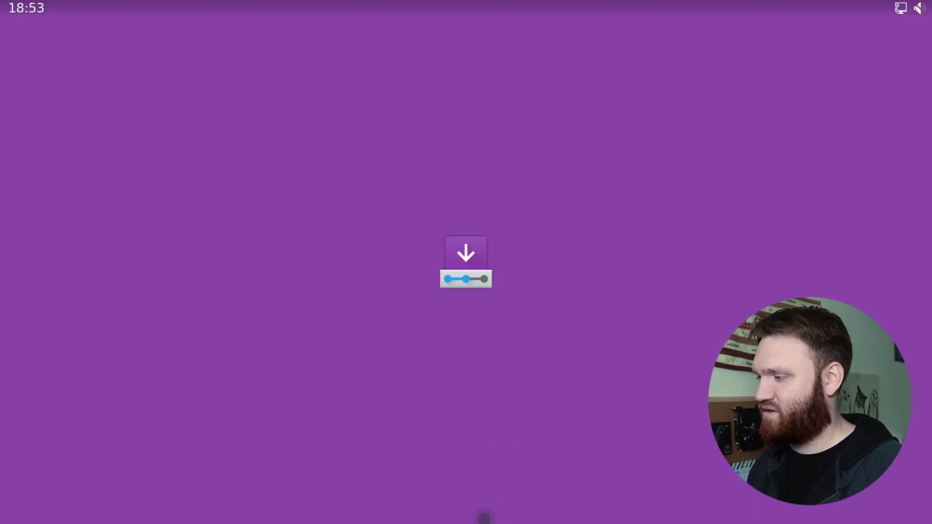
{"action": "left_click_drag", "start_coordinate": [484, 519], "coordinate": [307, 220]}
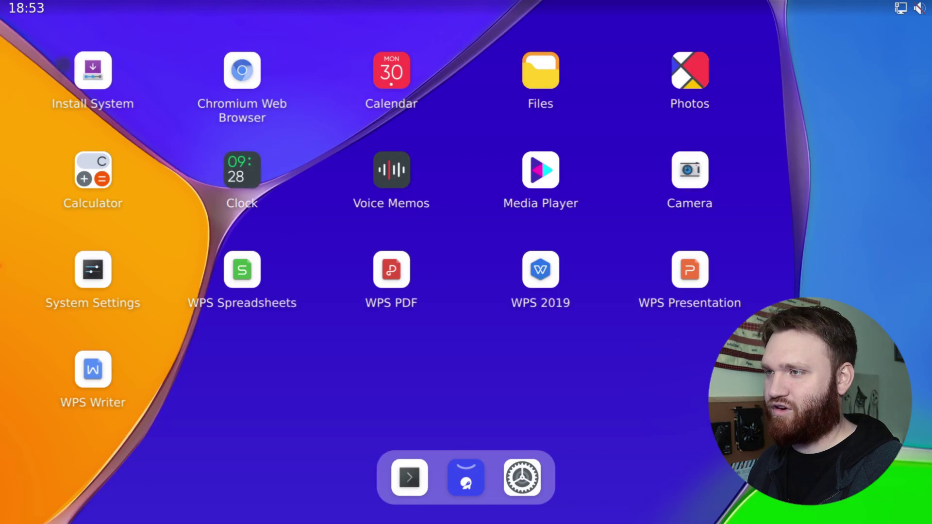
{"action": "left_click", "coordinate": [90, 78]}
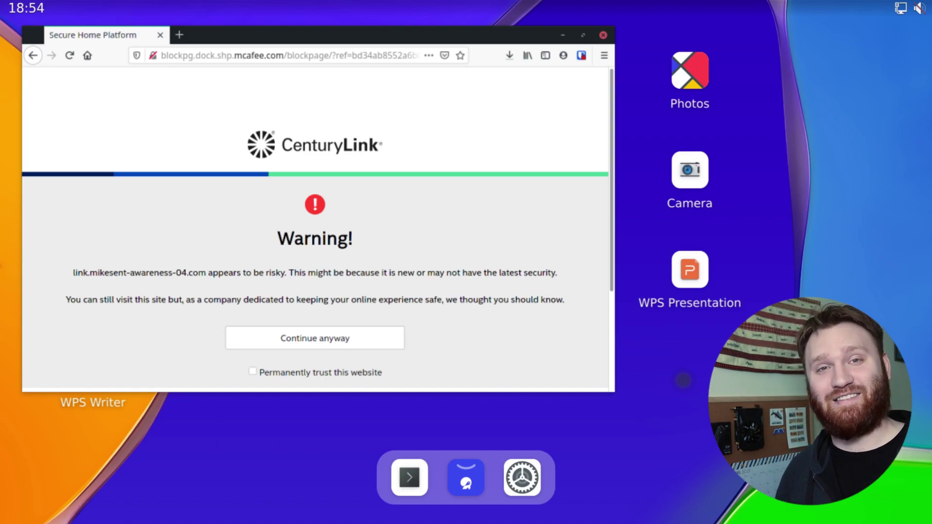
Close the Firefox window with the CenturyLink warning using the Super key.
{"action": "key", "text": "super"}
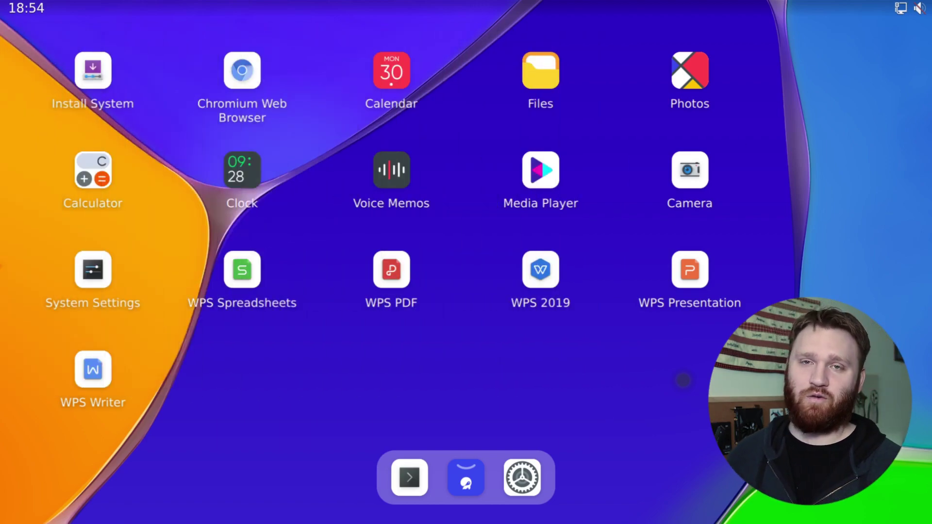